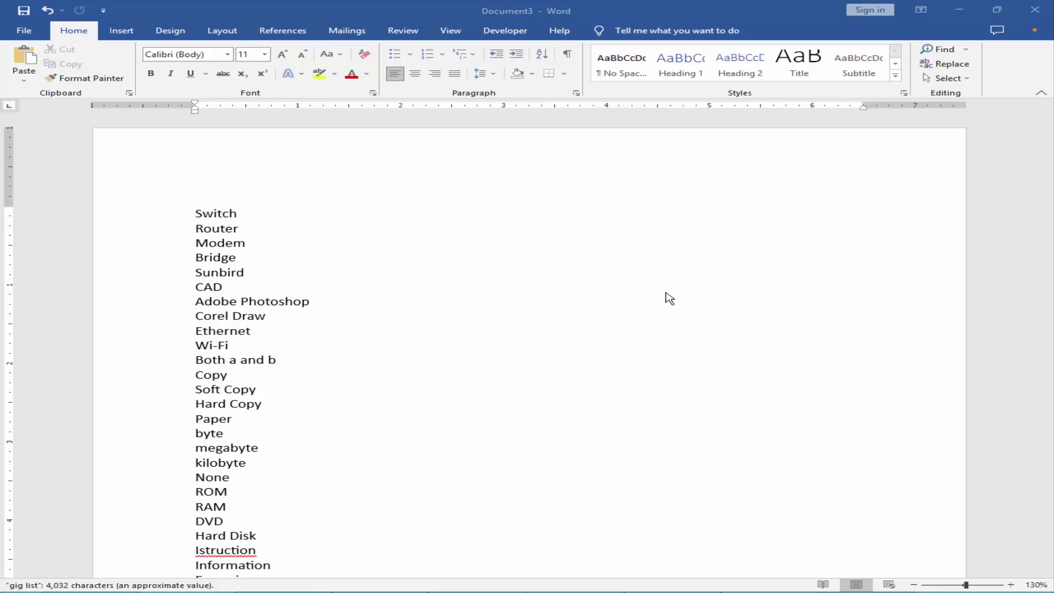
# Insert a blank paragraph before 'Switch' at the top of the word list.
pyautogui.click(259, 264)
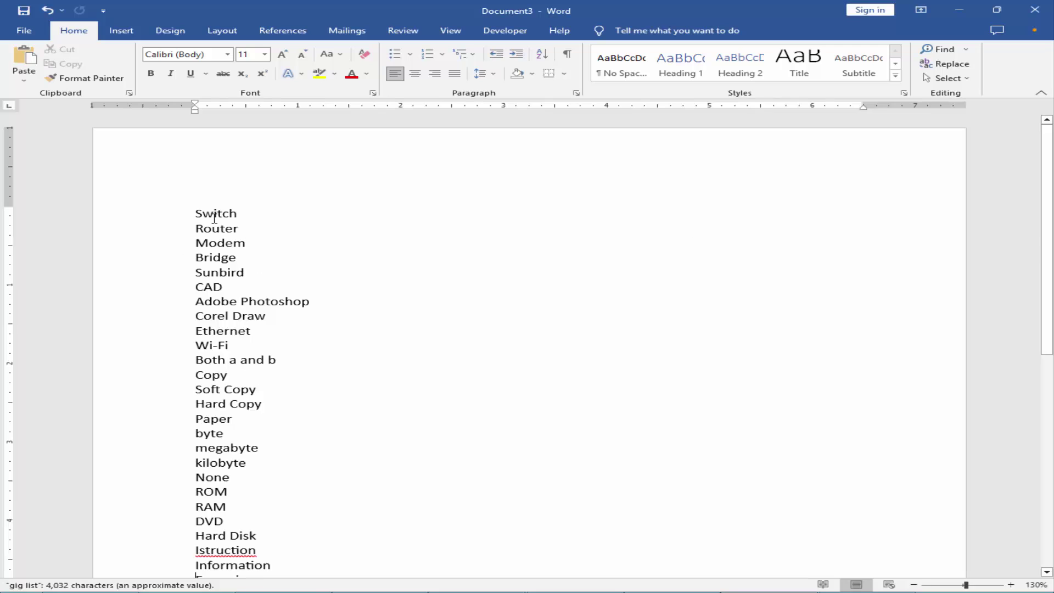
pyautogui.click(196, 213)
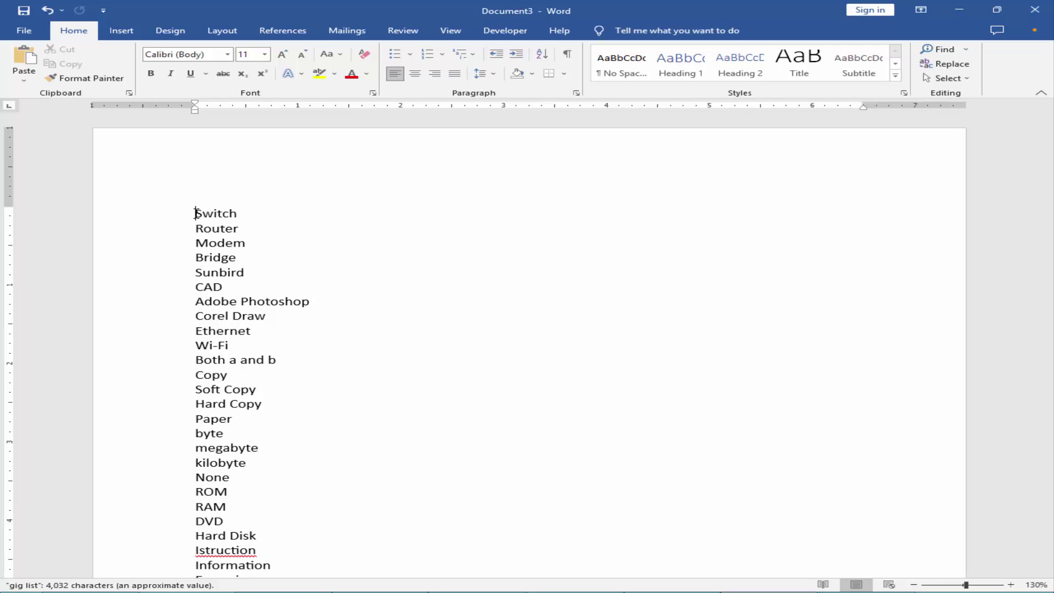
pyautogui.press('Return')
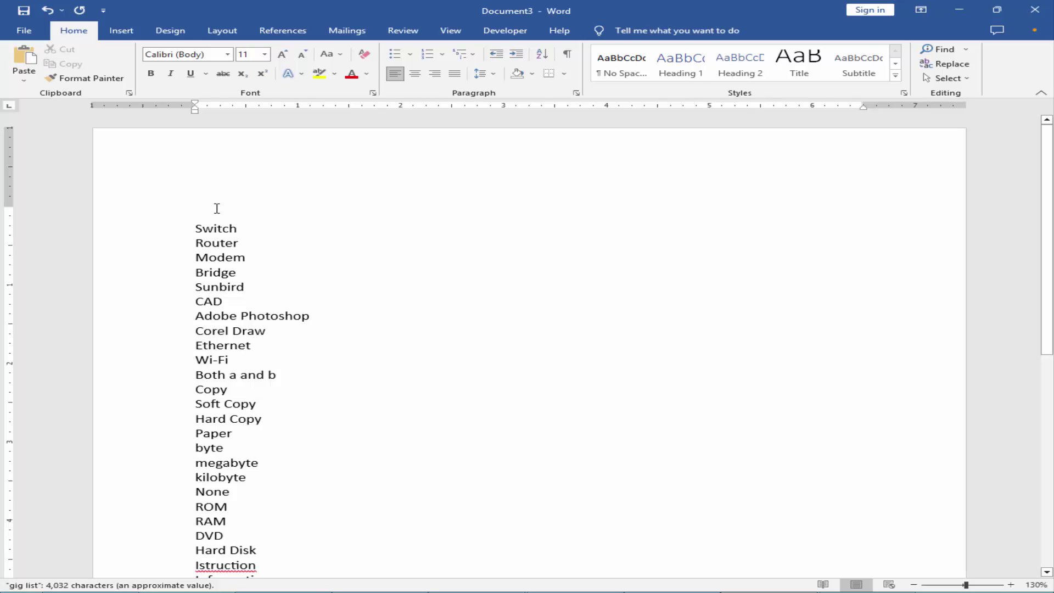
# Insert a three-column, two-row table above the word list.
pyautogui.click(121, 32)
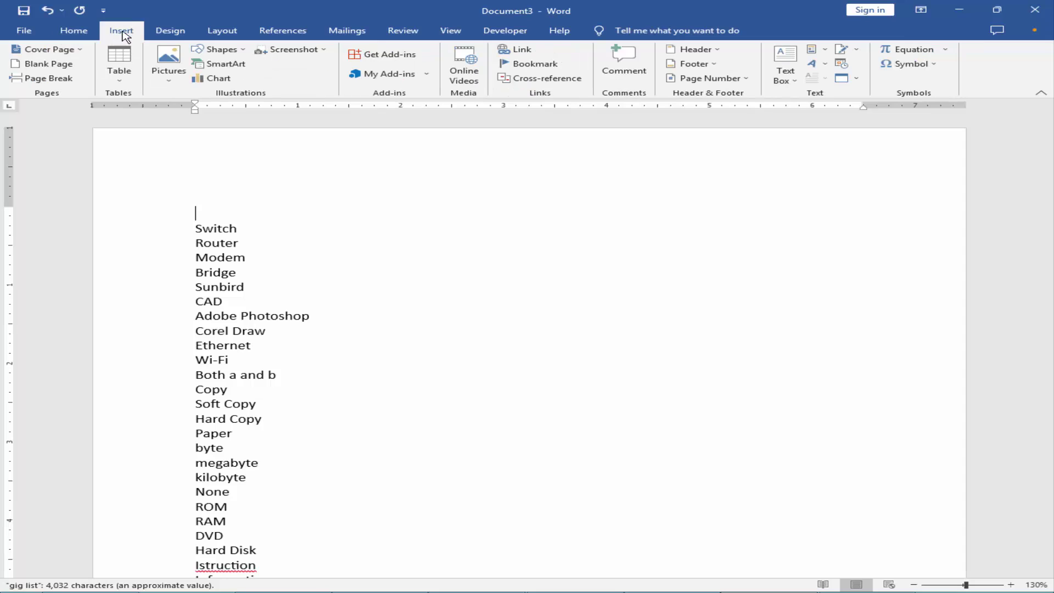
pyautogui.click(116, 81)
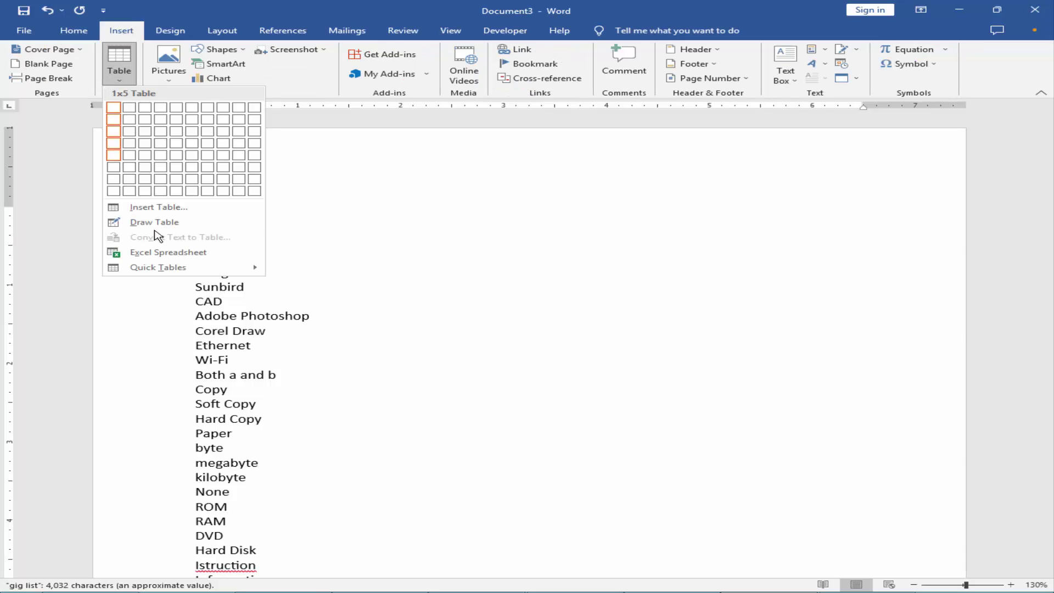
pyautogui.click(144, 120)
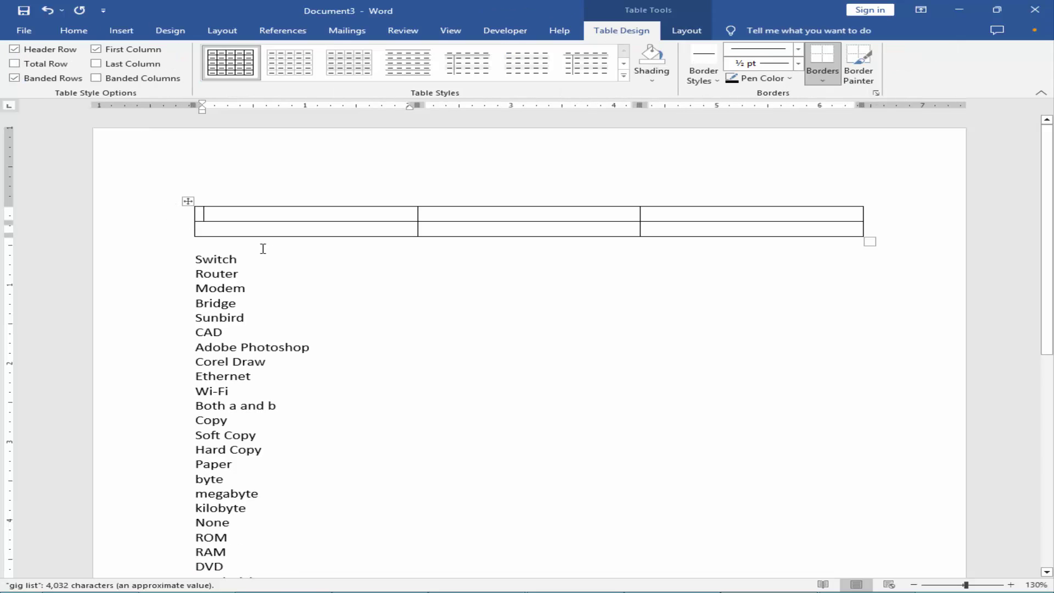
# Add blank lines below it and insert a two-column, two-row table.
pyautogui.click(224, 246)
pyautogui.press('Return')
pyautogui.press('Return')
pyautogui.hotkey('ctrl', 'alt', '1')
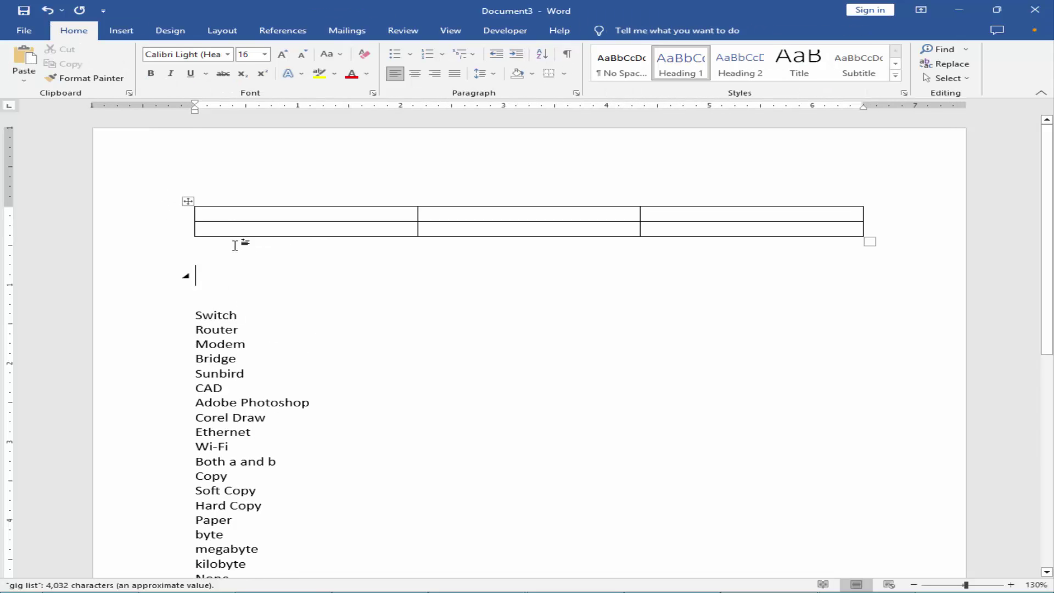
pyautogui.click(120, 31)
pyautogui.click(119, 63)
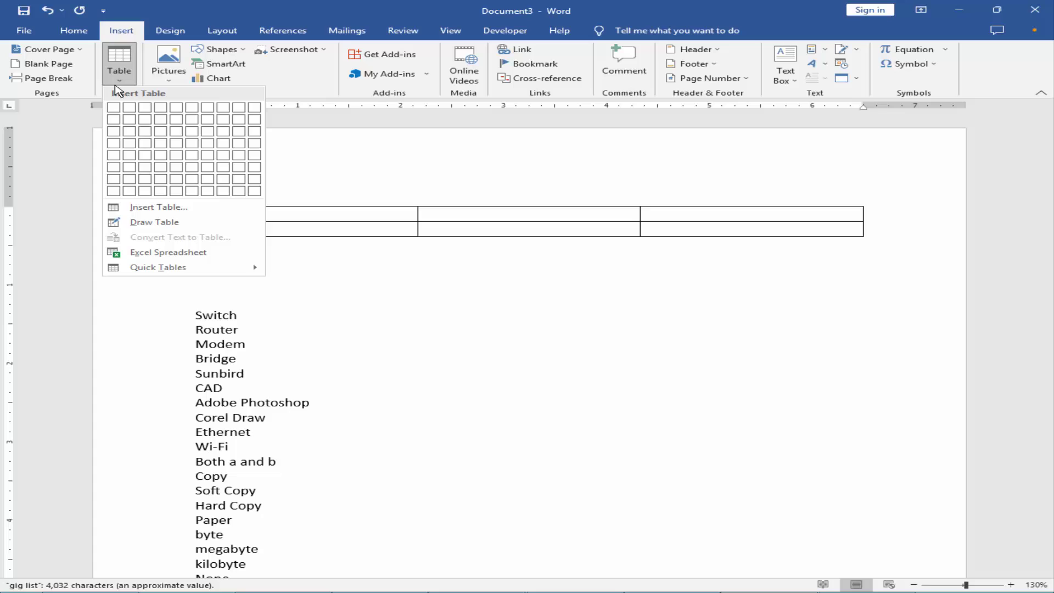
pyautogui.click(131, 124)
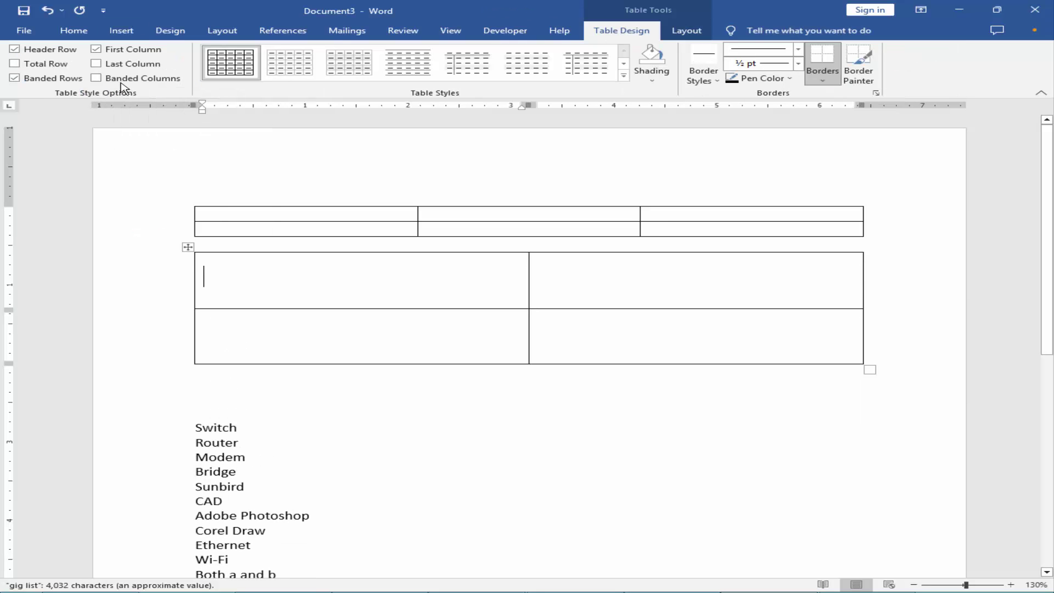
# Drag the list lines from Switch to 'Both a and b' into the first table's top-left cell.
pyautogui.scroll(-1, 375, 315)
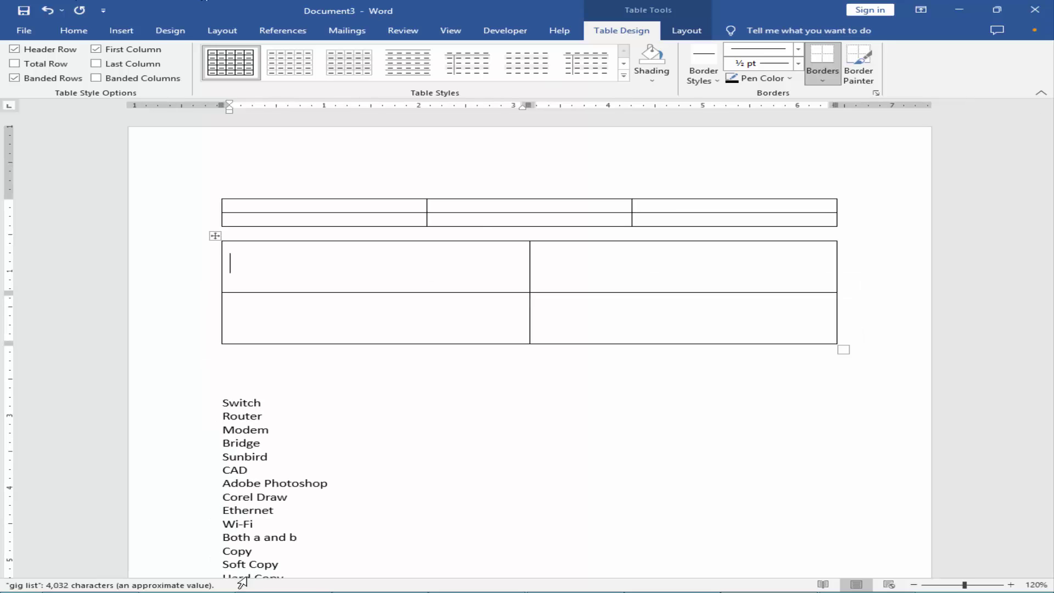
pyautogui.moveTo(306, 539); pyautogui.dragTo(221, 402)
pyautogui.moveTo(287, 272); pyautogui.dragTo(301, 211)
pyautogui.click(298, 522)
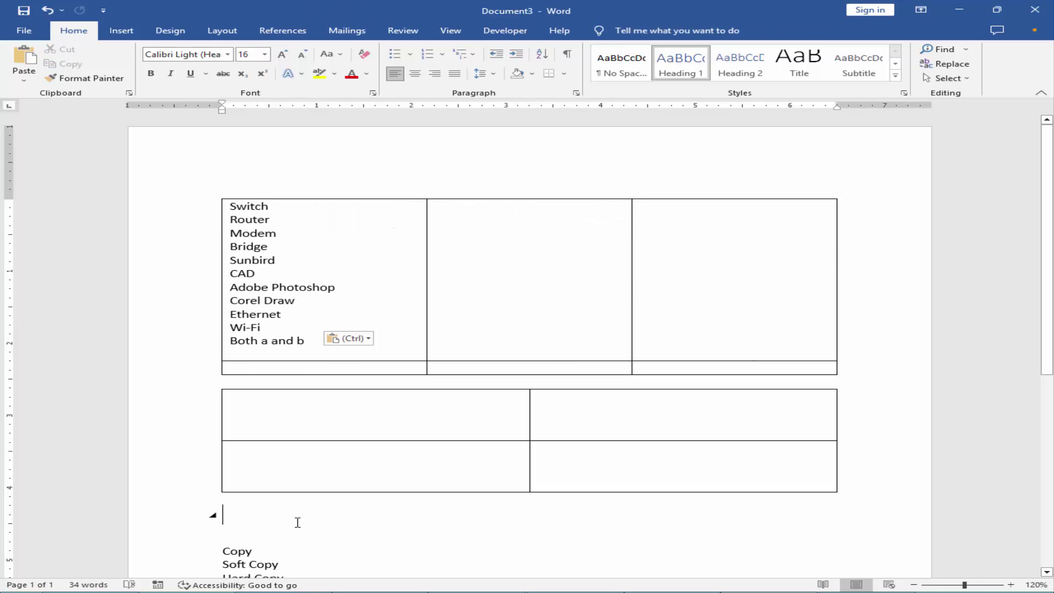
# Move the lines Copy through Hard Disk into the middle top cell.
pyautogui.keyDown('ctrl'); pyautogui.scroll(-2, 297, 522); pyautogui.keyUp('ctrl')
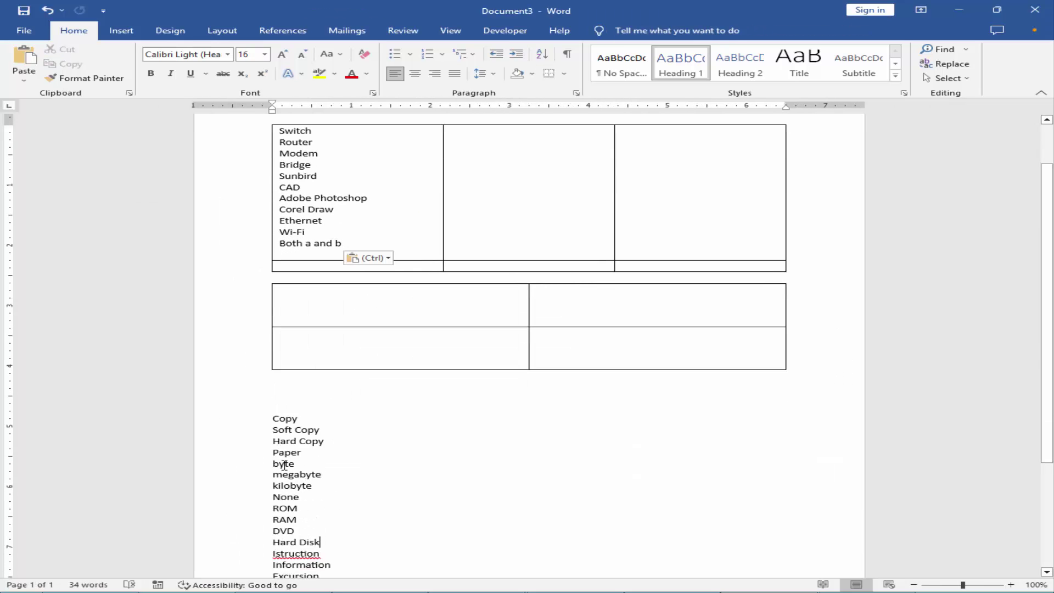
pyautogui.keyDown('shift'); pyautogui.click(262, 420); pyautogui.keyUp('shift')
pyautogui.moveTo(282, 431); pyautogui.dragTo(496, 174)
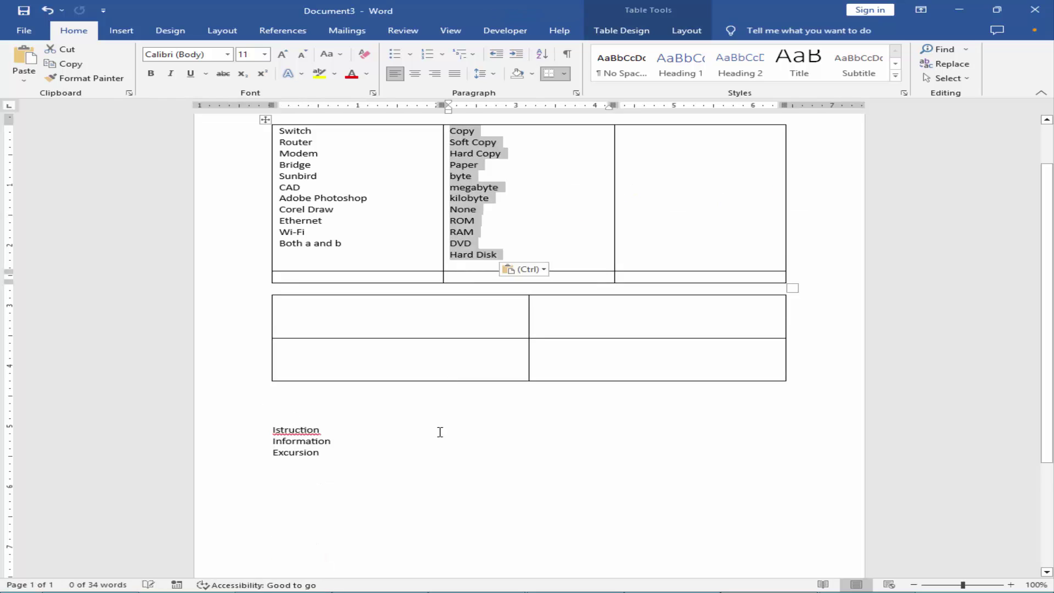
# Move RAM, DVD, Hard Disk, Wi-Fi and 'Both a and b' into the right top cell.
pyautogui.scroll(-3, 389, 394)
pyautogui.moveTo(269, 362); pyautogui.dragTo(277, 339)
pyautogui.scroll(3, 264, 400)
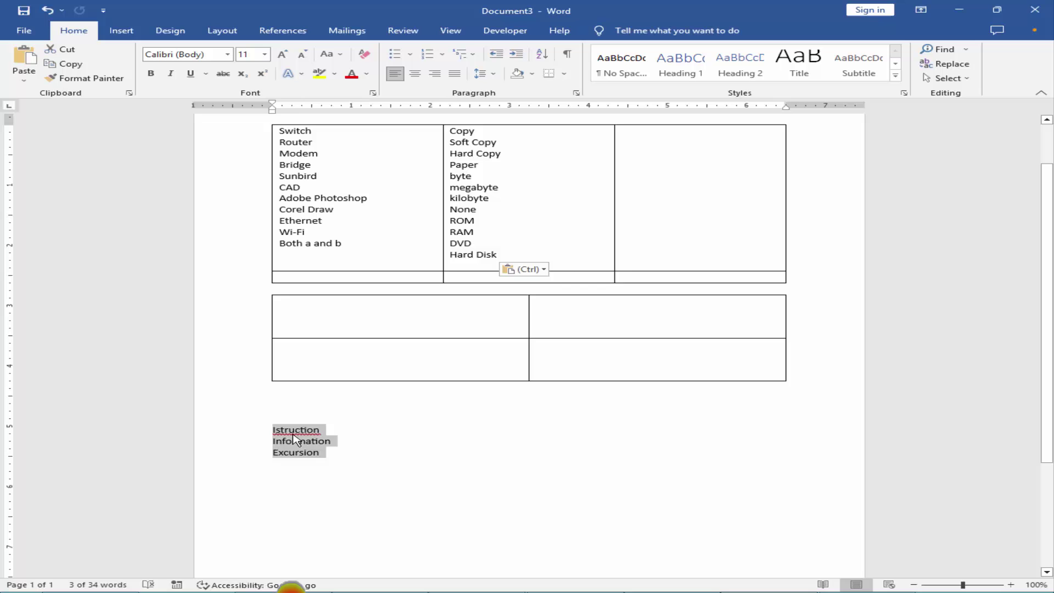
pyautogui.moveTo(296, 439); pyautogui.dragTo(678, 181)
pyautogui.scroll(2, 518, 331)
pyautogui.scroll(1, 503, 329)
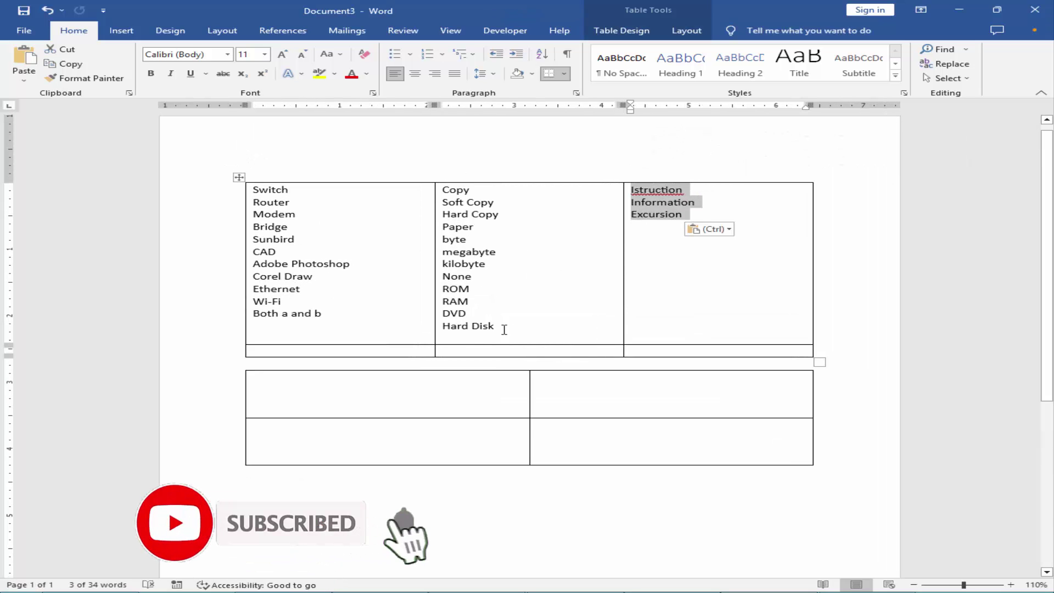
pyautogui.moveTo(501, 327); pyautogui.dragTo(670, 259)
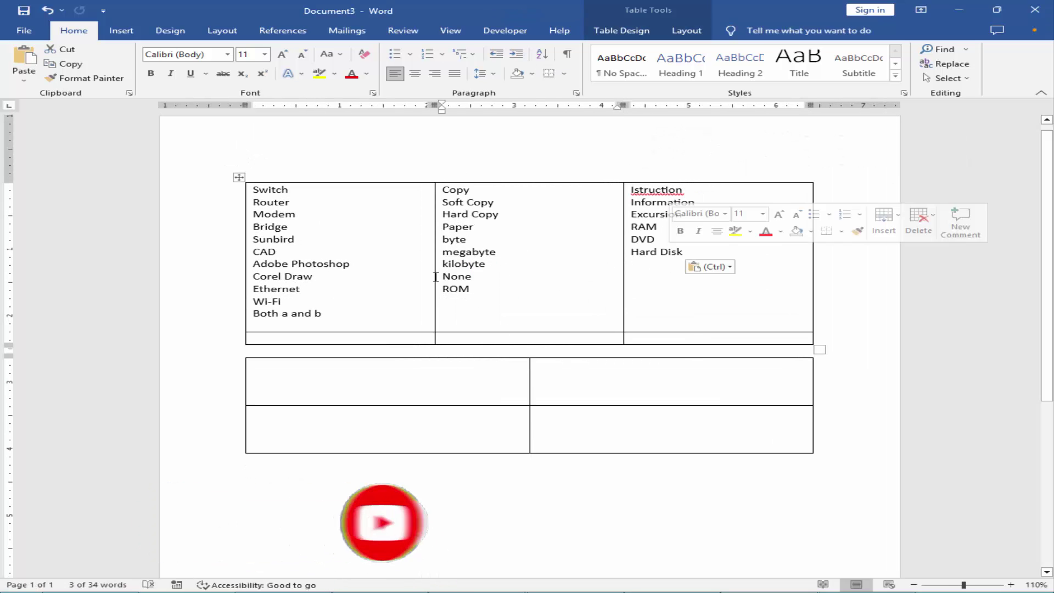
pyautogui.moveTo(341, 321); pyautogui.dragTo(673, 299)
pyautogui.click(495, 295)
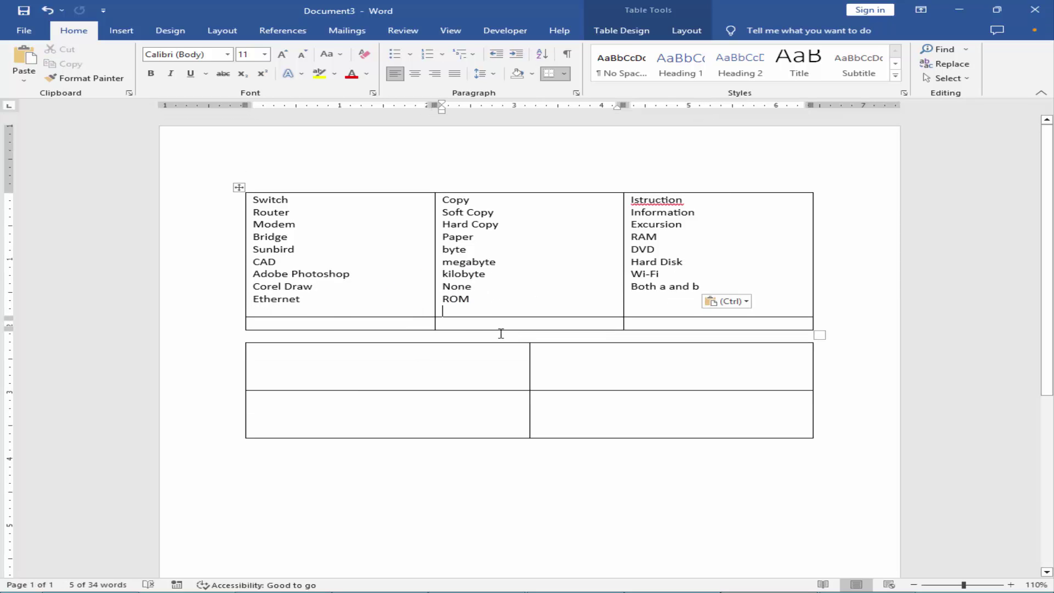
# Copy the left column's words, Switch to Ethernet, into the second table's first cell.
pyautogui.moveTo(322, 300); pyautogui.dragTo(253, 201)
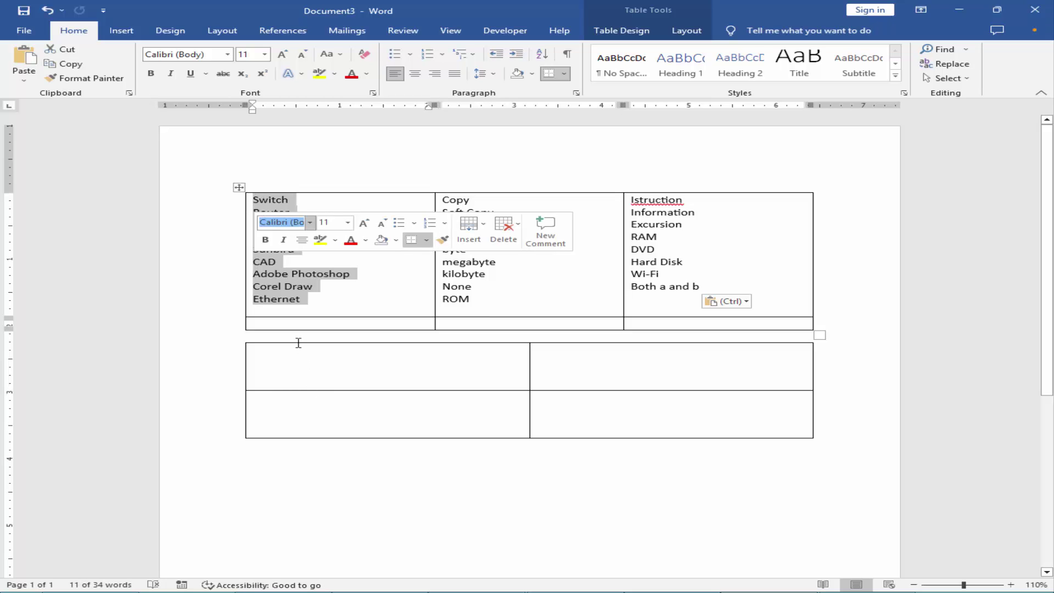
pyautogui.click(297, 286)
pyautogui.moveTo(326, 303); pyautogui.dragTo(252, 201)
pyautogui.hotkey('ctrl', 'c')
pyautogui.click(322, 369)
pyautogui.hotkey('ctrl', 'v')
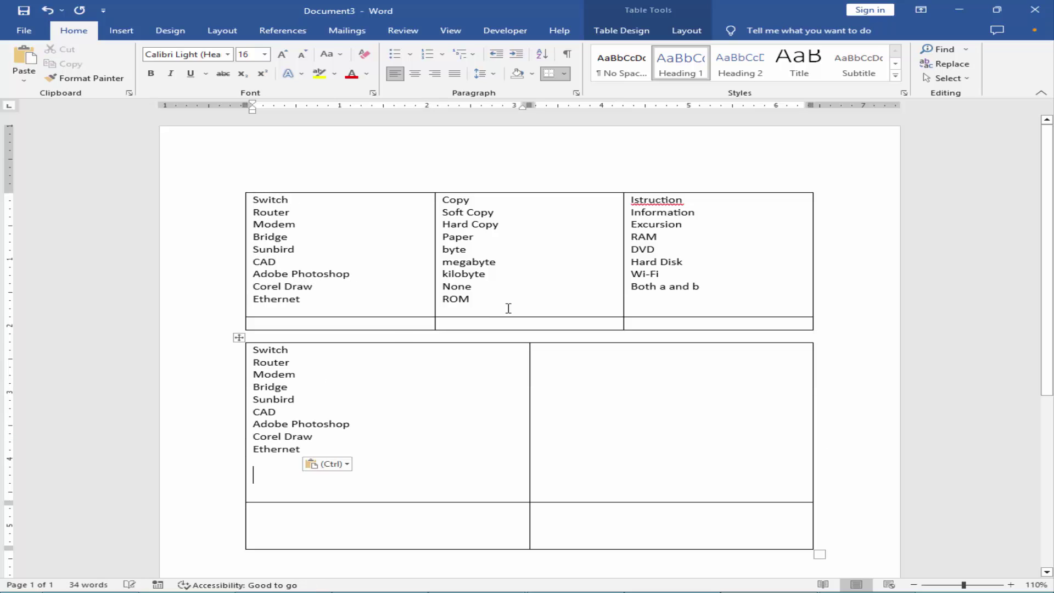
# Copy the third column's words, Istruction to 'Both a and b', into the second table's right cell.
pyautogui.moveTo(670, 266); pyautogui.dragTo(637, 201)
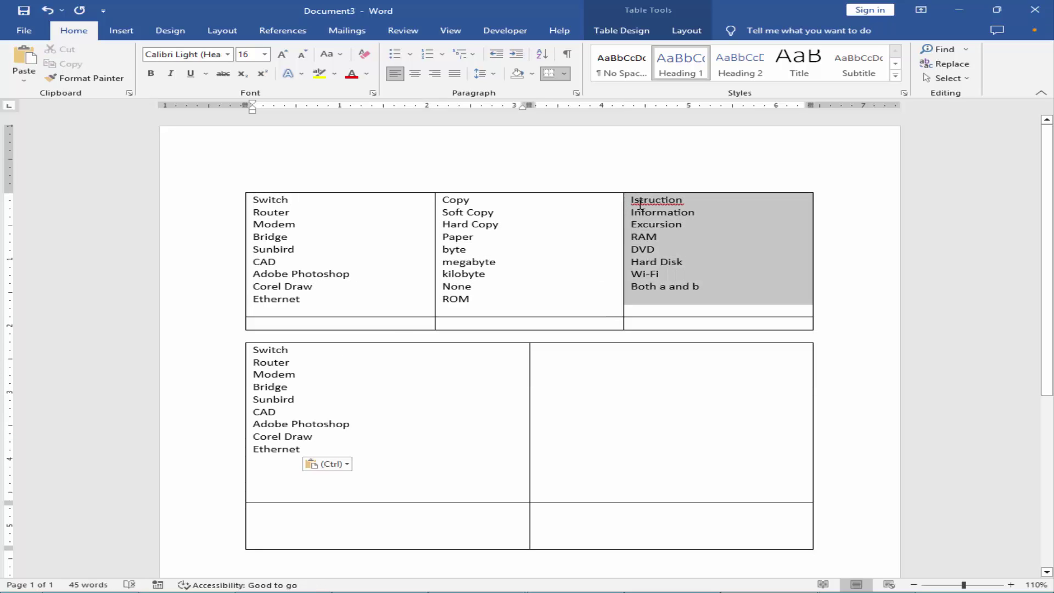
pyautogui.hotkey('ctrl', 'c')
pyautogui.click(596, 397)
pyautogui.hotkey('ctrl', 'v')
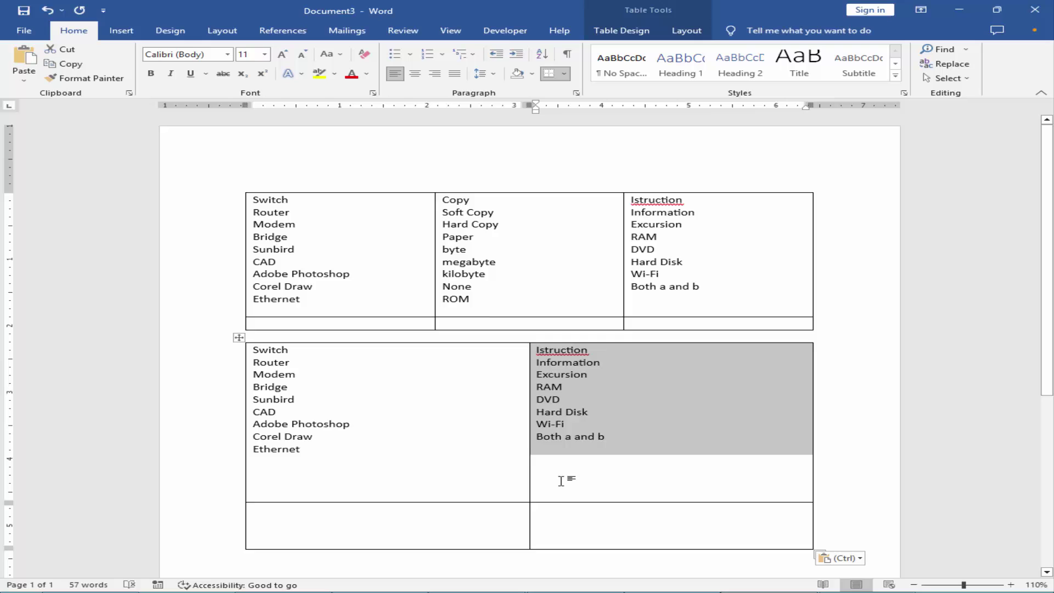
# Delete the empty bottom rows of the second and first tables.
pyautogui.moveTo(429, 513); pyautogui.dragTo(410, 512)
pyautogui.press('BackSpace')
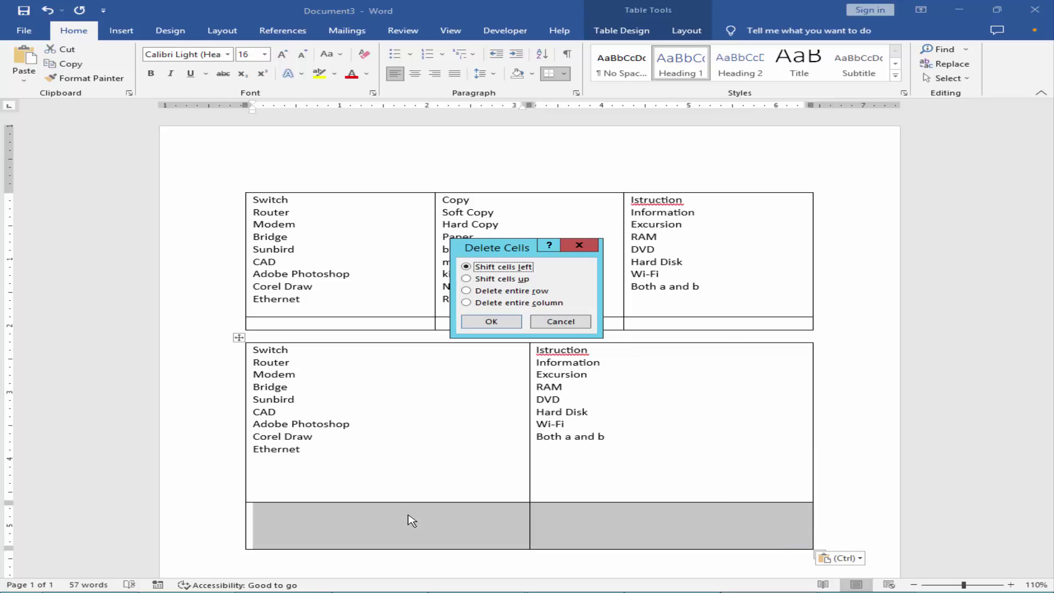
pyautogui.press('Return')
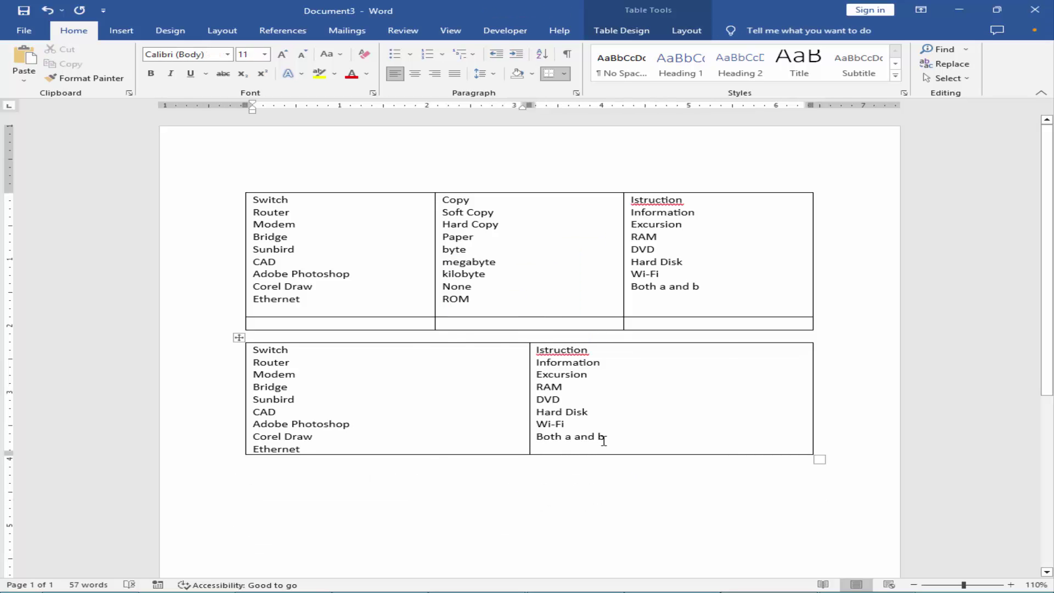
pyautogui.moveTo(607, 321); pyautogui.dragTo(385, 322)
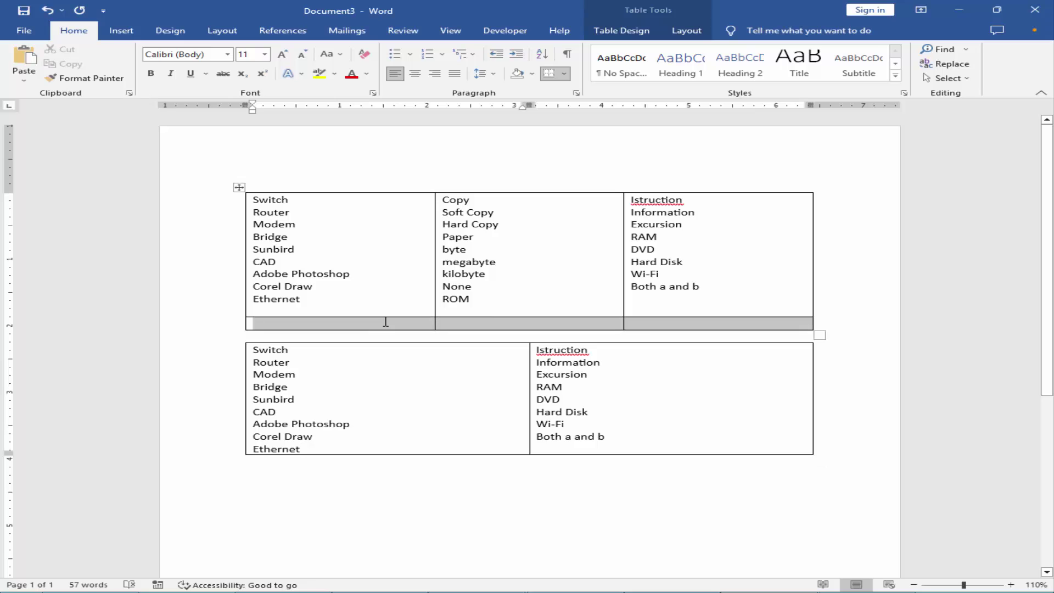
pyautogui.press('BackSpace')
pyautogui.press('Return')
pyautogui.press('Return')
pyautogui.press('Return')
pyautogui.press('Return')
pyautogui.press('Return')
pyautogui.press('Return')
pyautogui.press('Return')
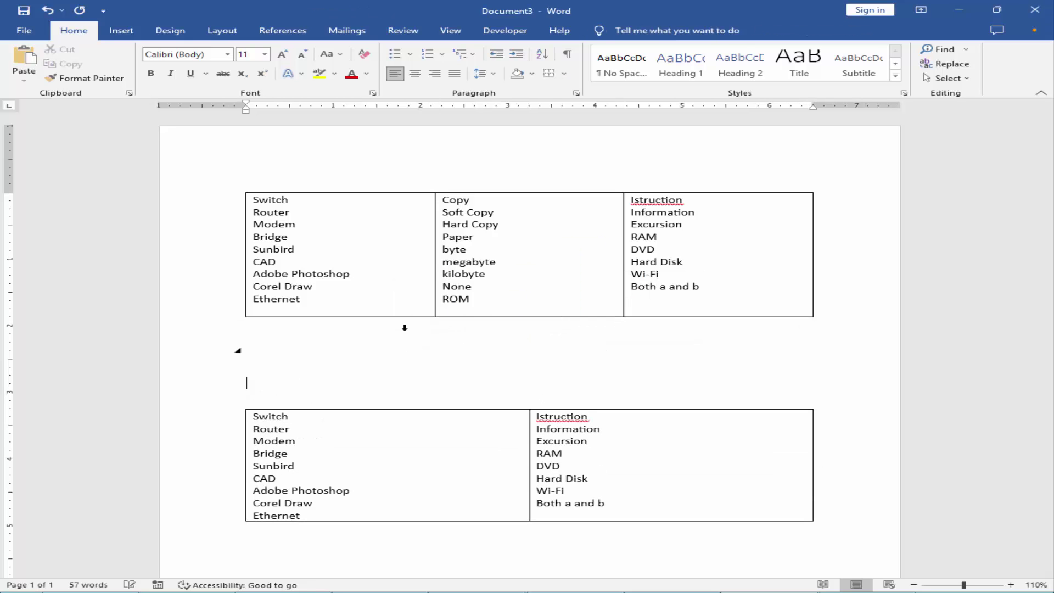
# Tidy the blank lines between the two tables.
pyautogui.press('BackSpace')
pyautogui.press('BackSpace')
pyautogui.press('Down')
pyautogui.click(435, 333)
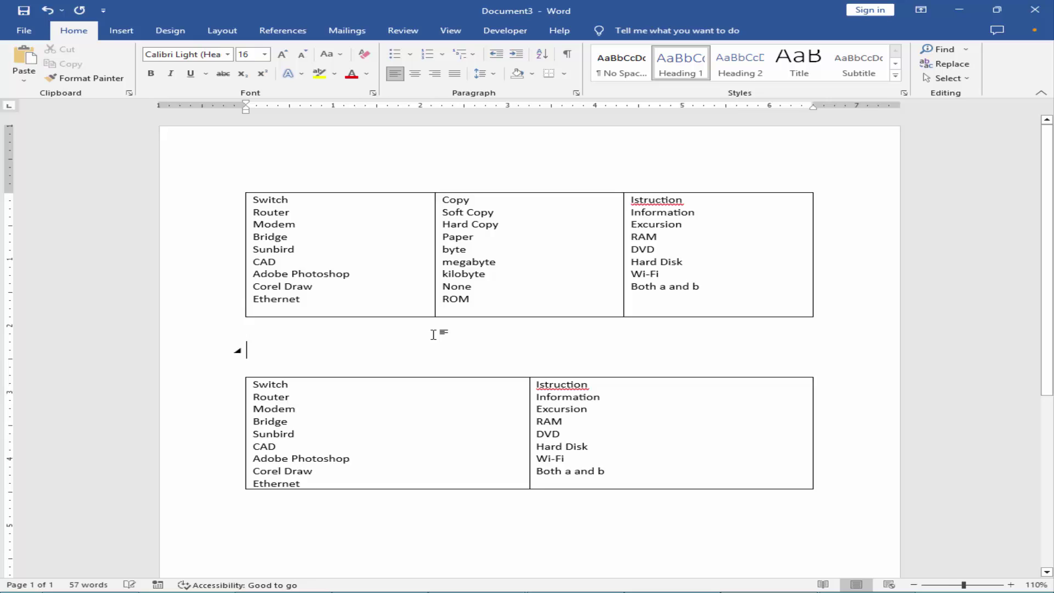
pyautogui.scroll(3, 433, 332)
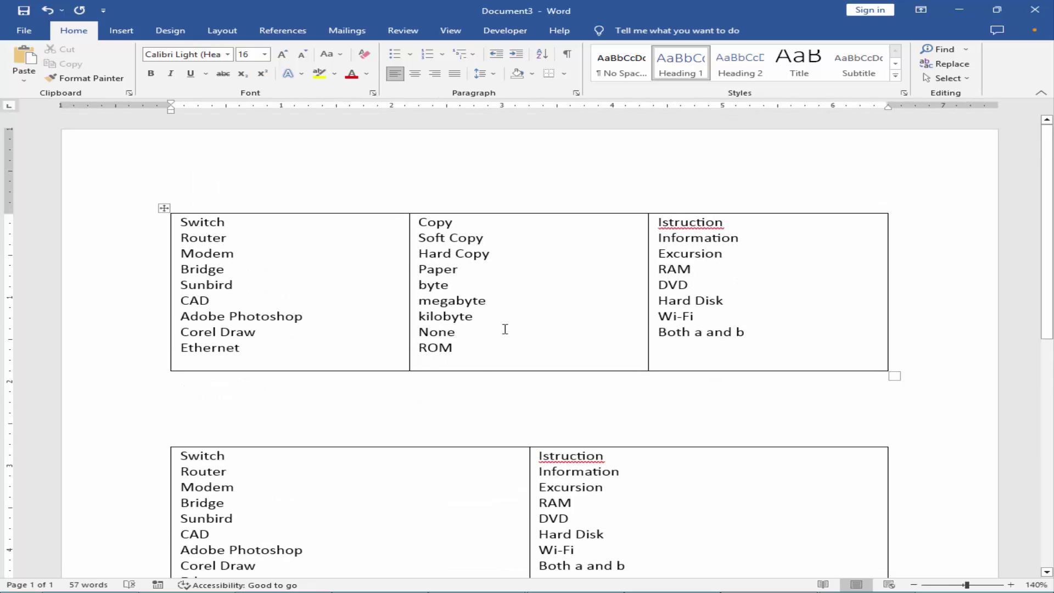
# Apply numbering to the whole three-column table, numbering Switch to 'Both a and b' 1 to 26.
pyautogui.moveTo(709, 335); pyautogui.dragTo(294, 287)
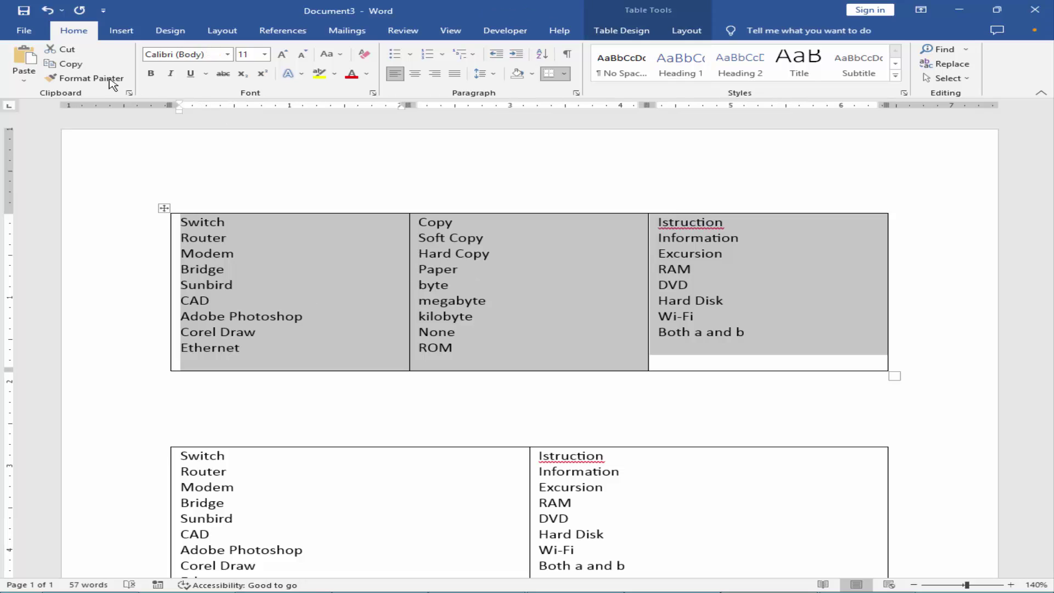
pyautogui.click(428, 56)
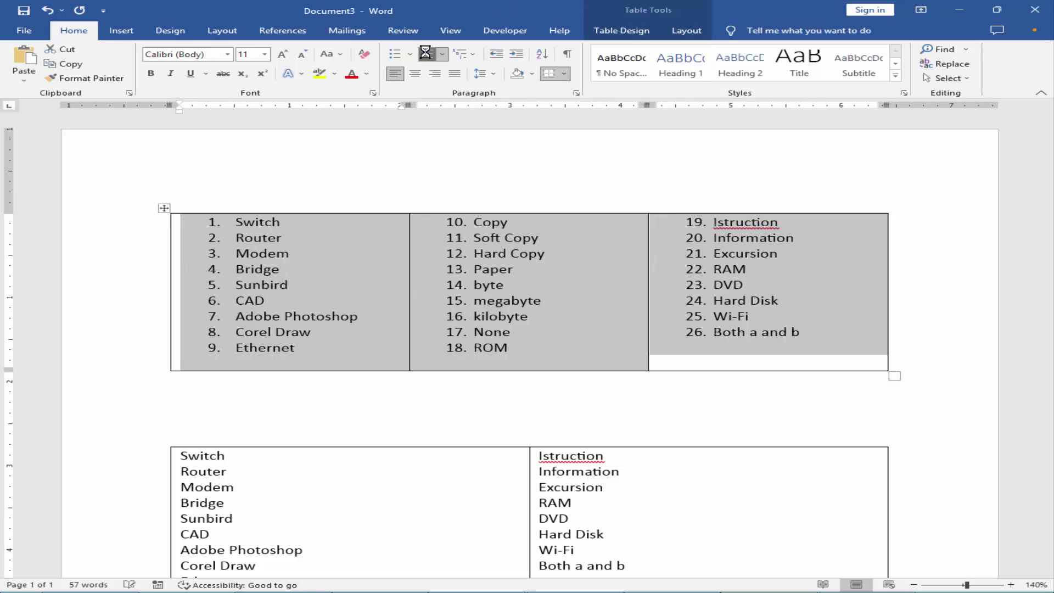
pyautogui.click(348, 301)
# Select the list numbers and bring up the numbering options for item 10.
pyautogui.scroll(1, 469, 318)
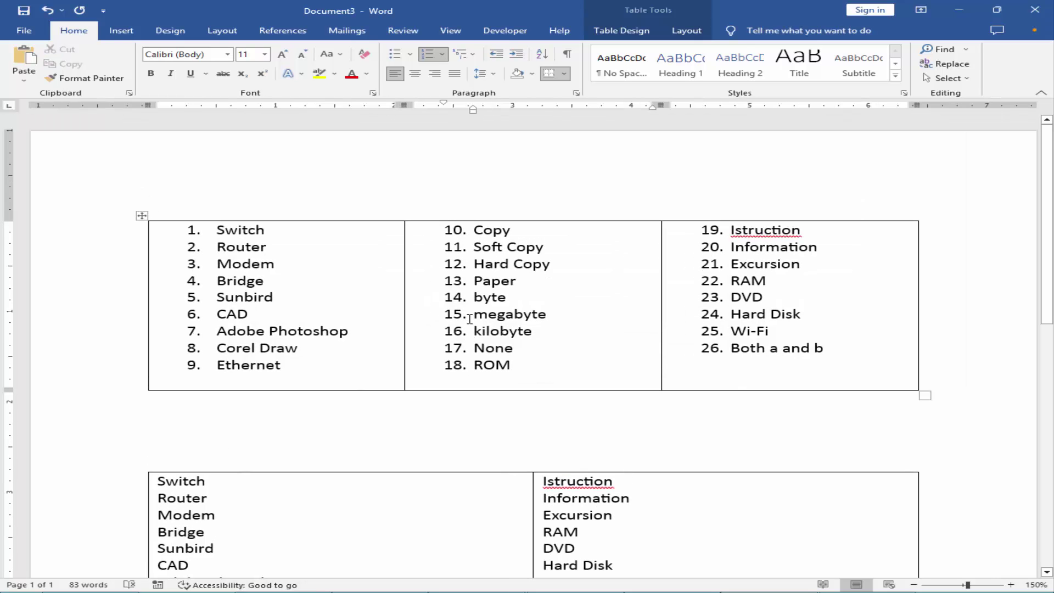
pyautogui.click(453, 235)
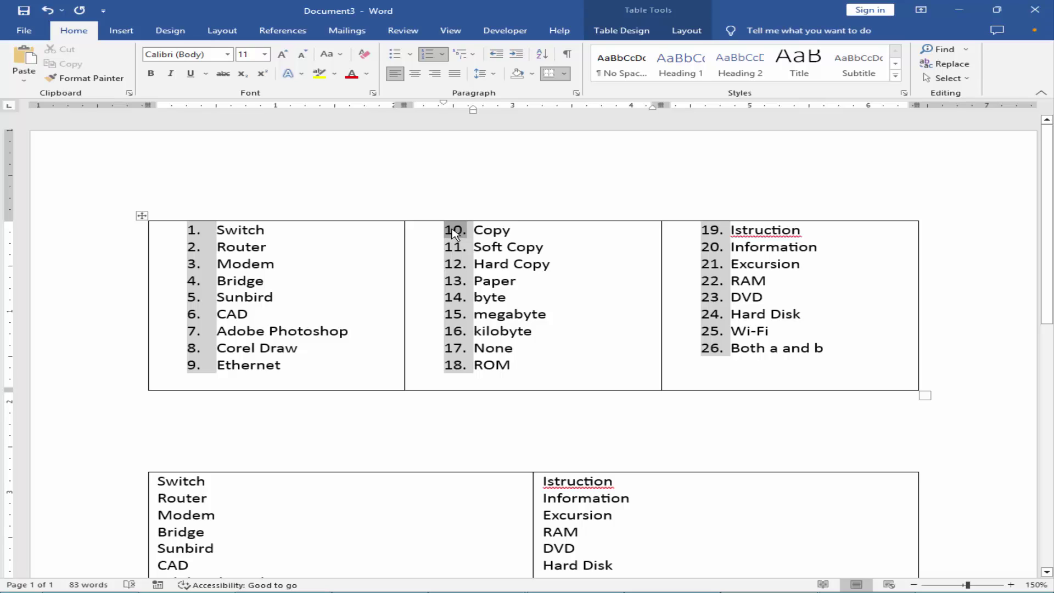
pyautogui.rightClick(453, 234)
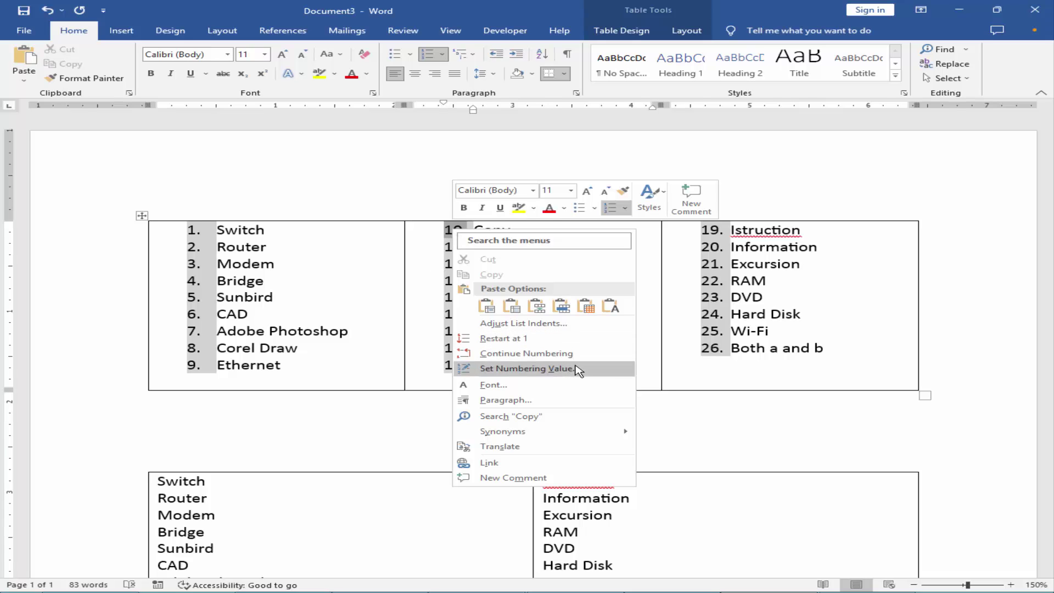
# Set the middle column's numbering value to 1.
pyautogui.click(552, 369)
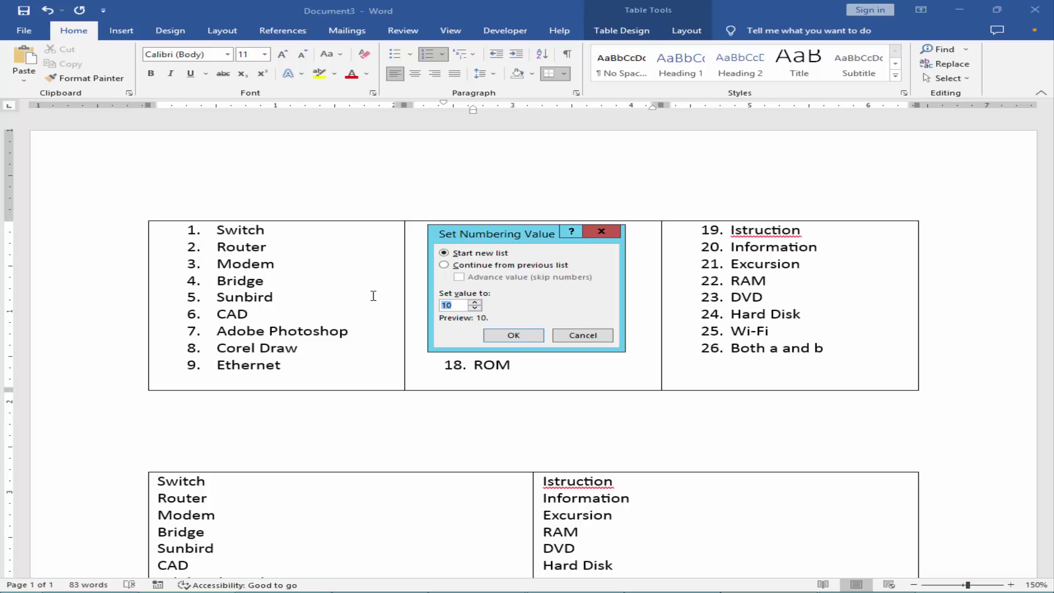
pyautogui.write('1')
pyautogui.click(513, 334)
# Restart the right column's numbering at 1 via Set Numbering Value.
pyautogui.click(715, 235)
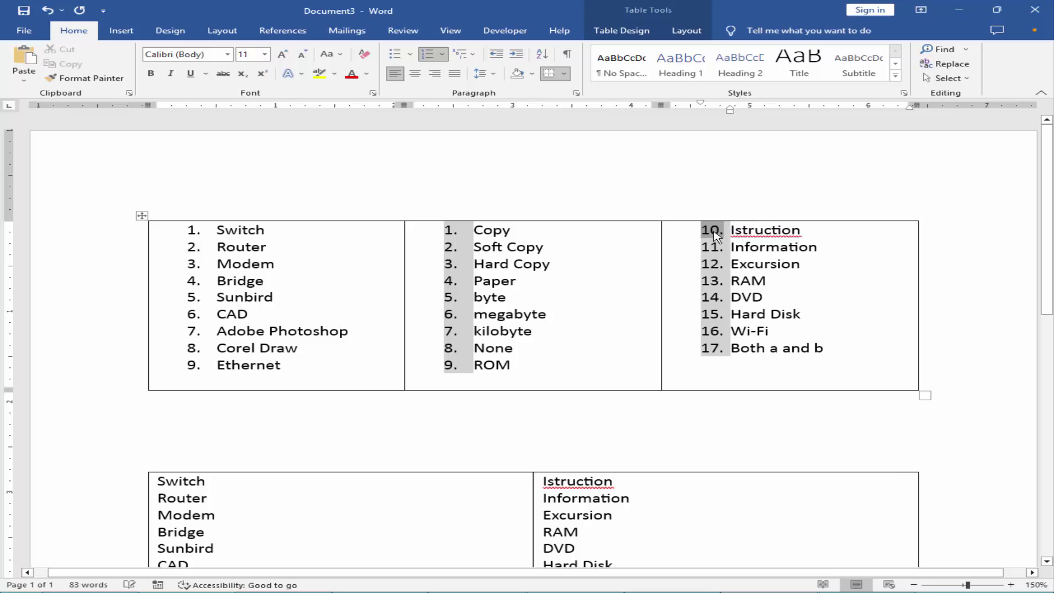
pyautogui.rightClick(715, 235)
pyautogui.press('Escape')
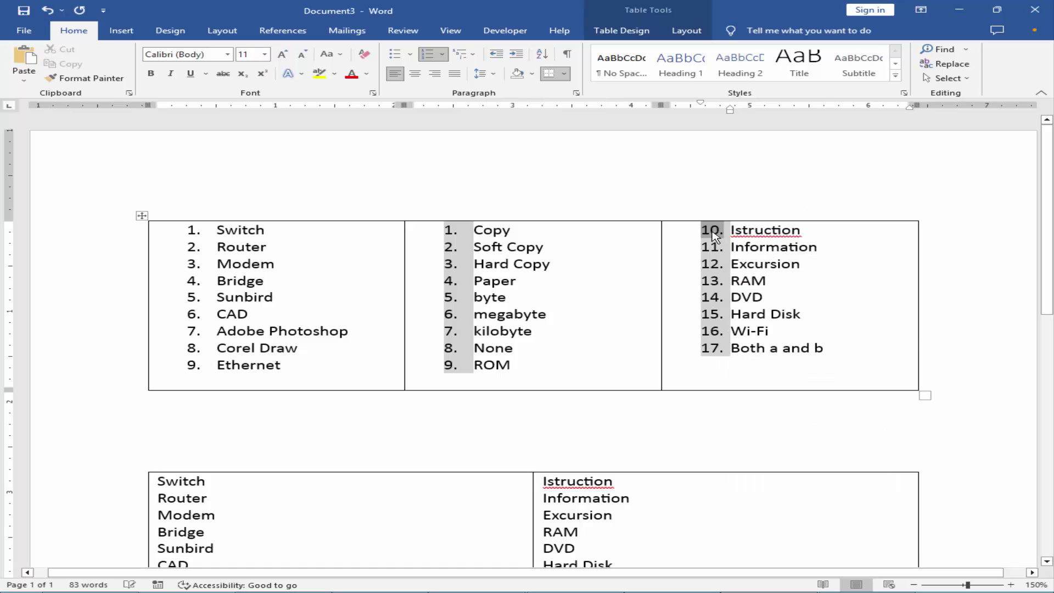
pyautogui.click(442, 54)
pyautogui.click(520, 392)
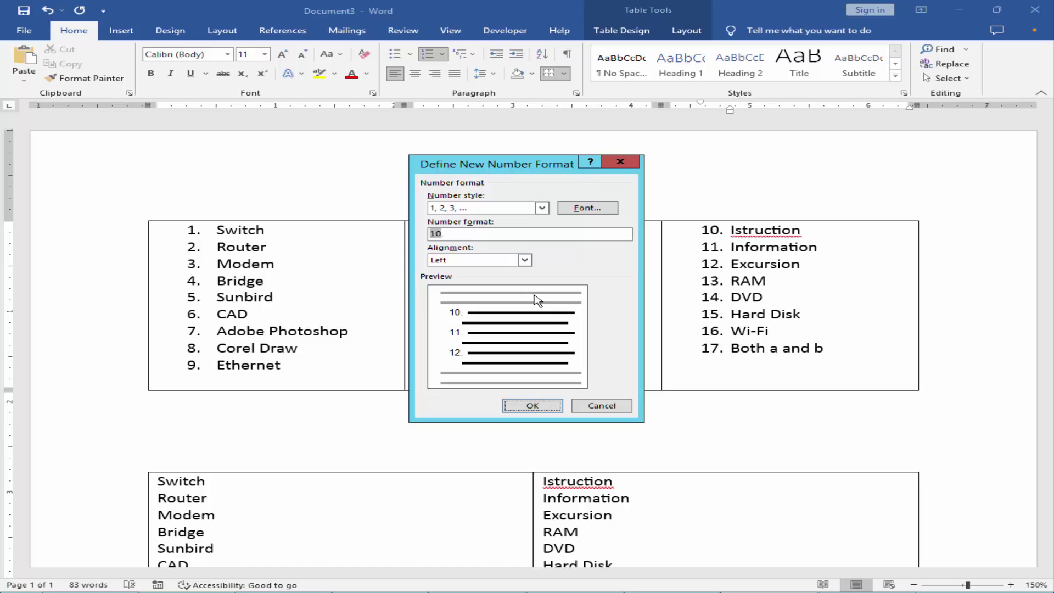
pyautogui.click(593, 407)
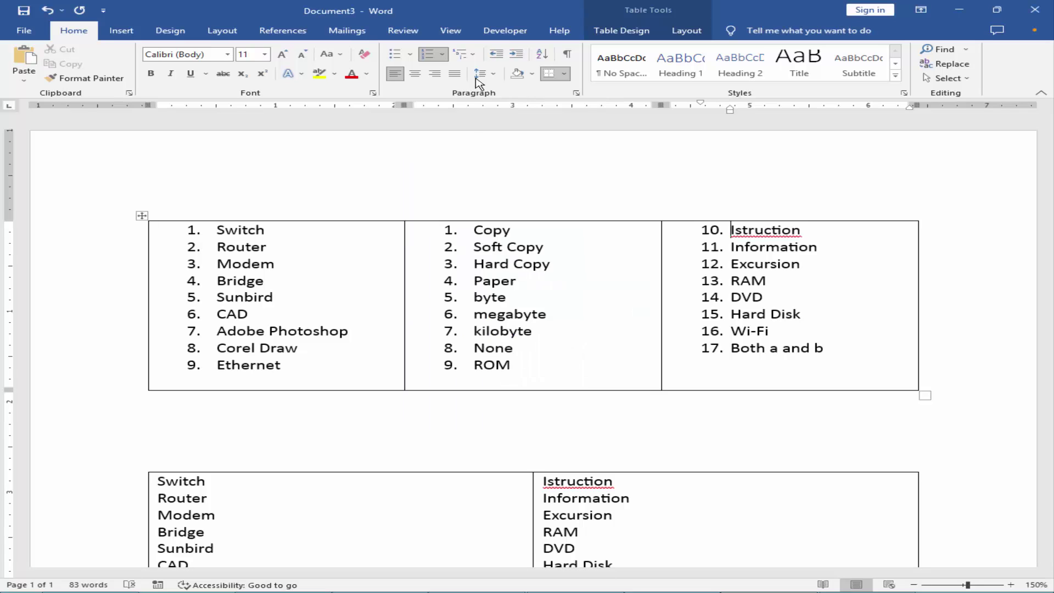
pyautogui.click(442, 54)
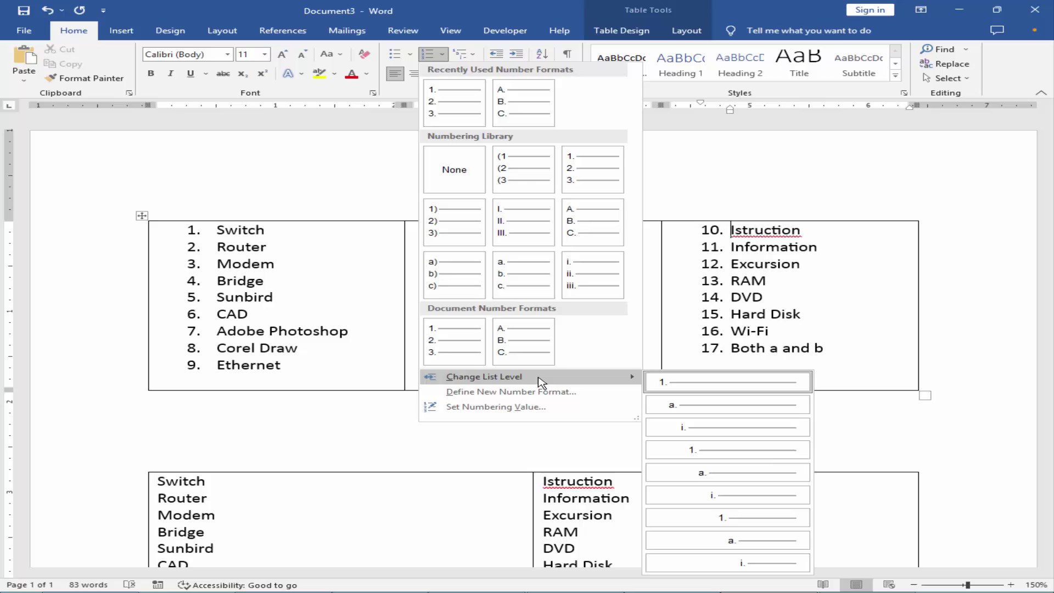
pyautogui.click(503, 256)
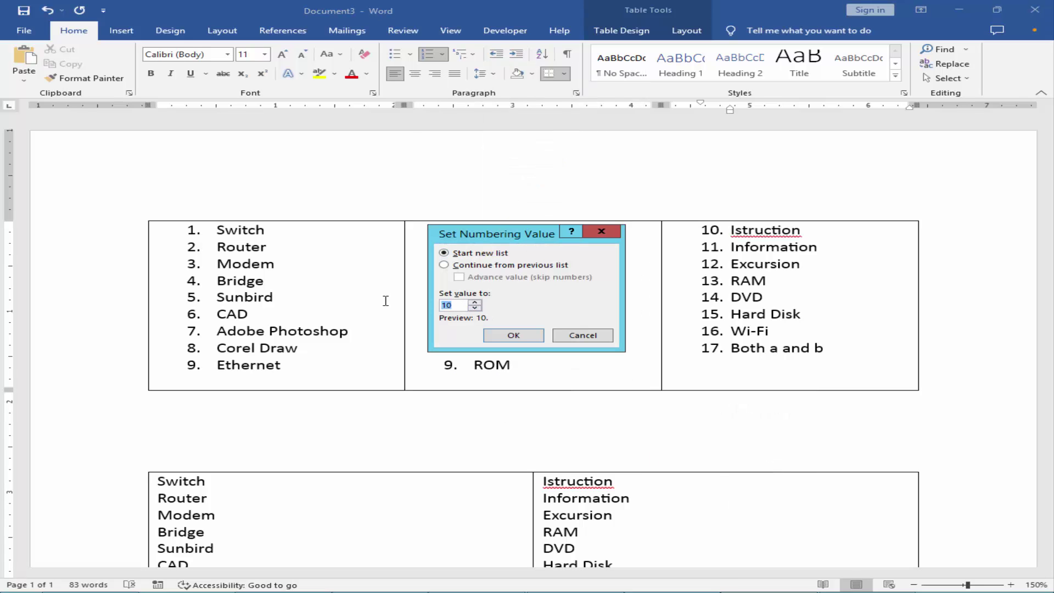
pyautogui.press('Return')
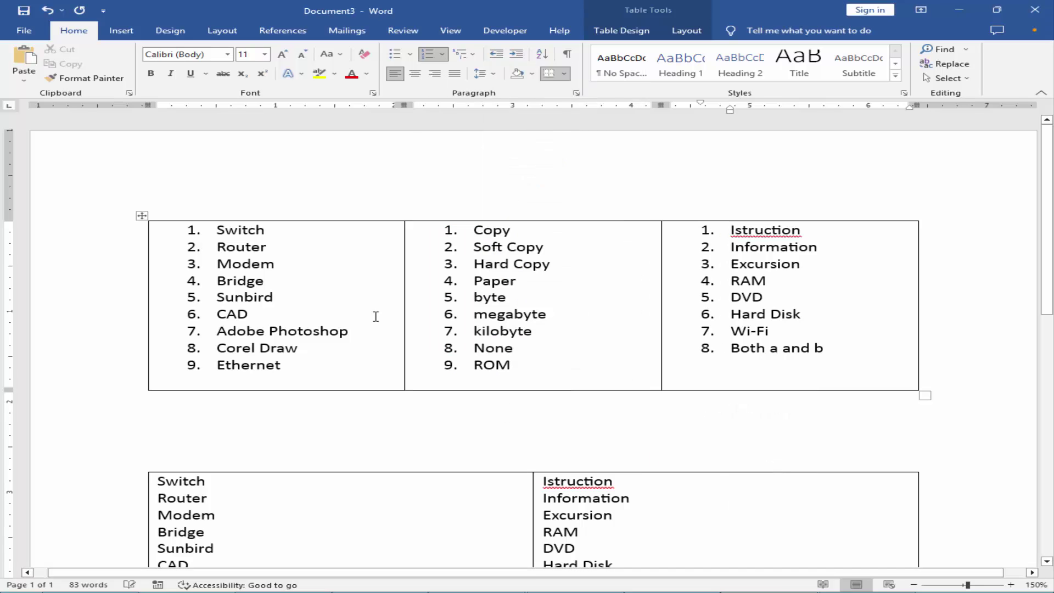
# Number the second table's left column items with I. II. III. Roman numerals.
pyautogui.scroll(-3, 444, 357)
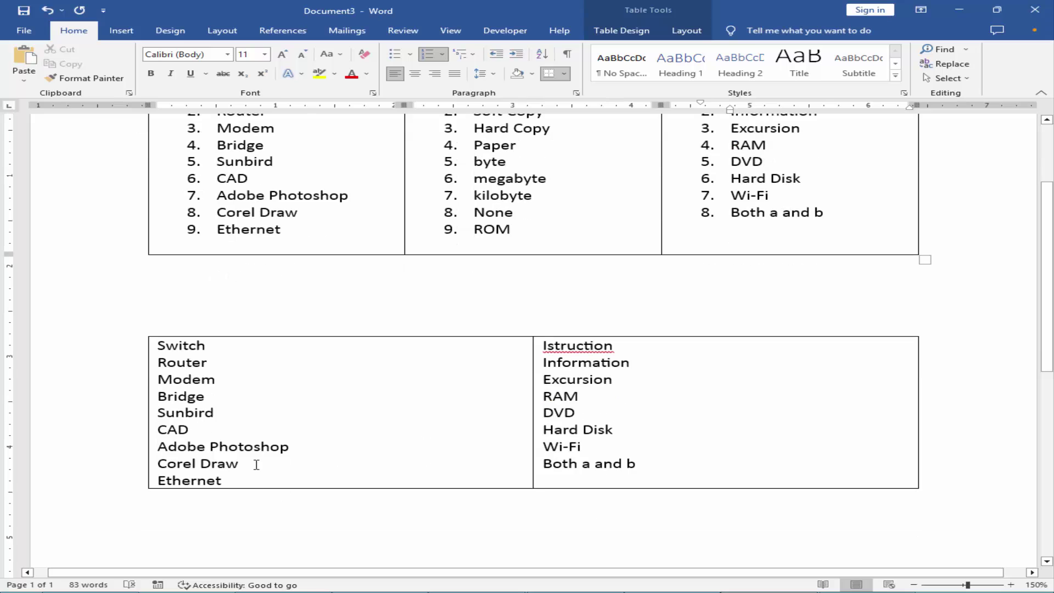
pyautogui.moveTo(235, 483); pyautogui.dragTo(164, 346)
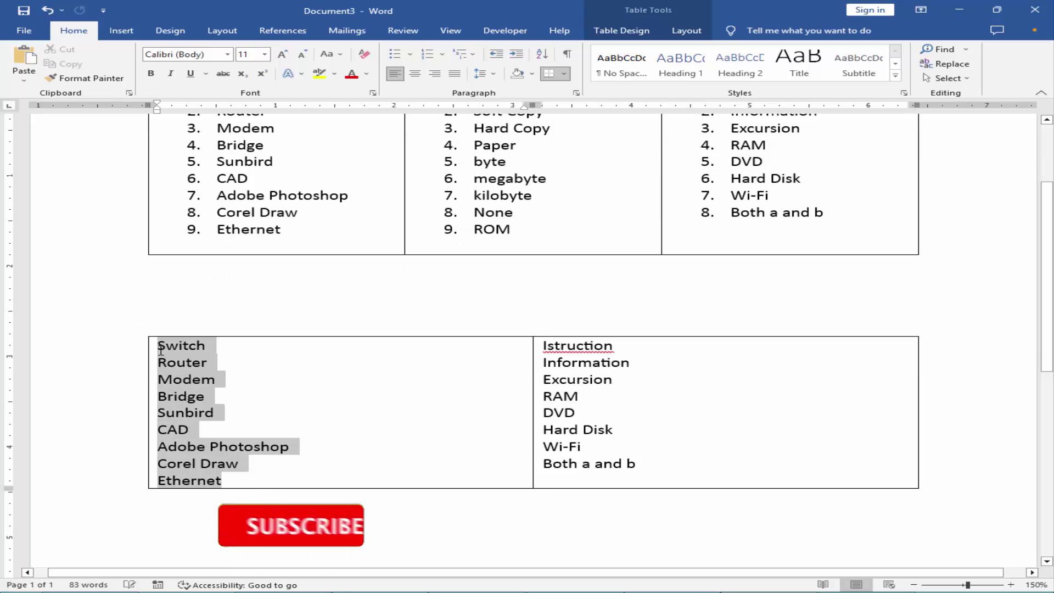
pyautogui.click(442, 54)
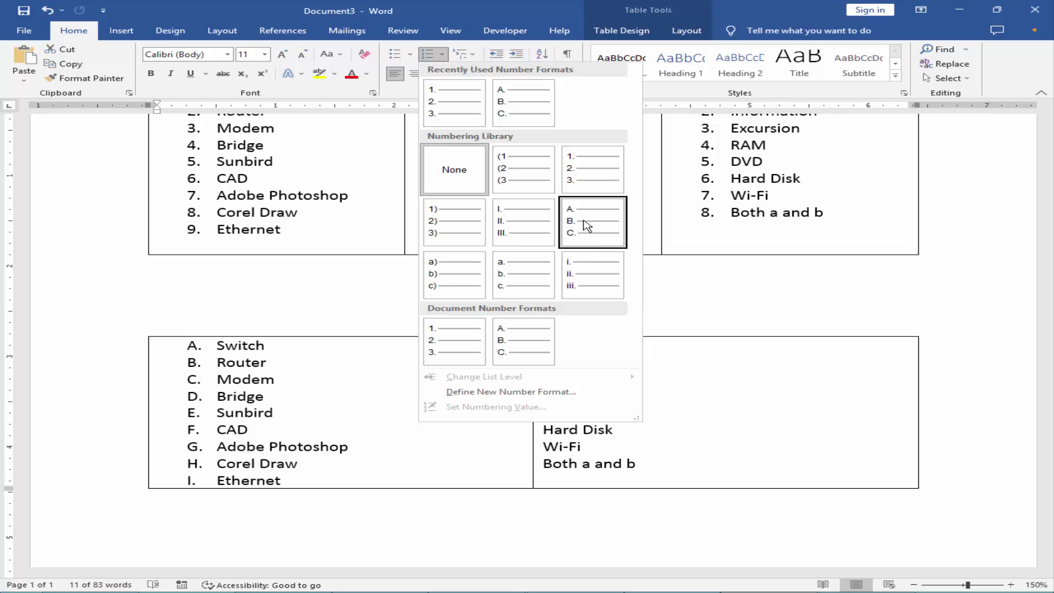
pyautogui.click(523, 217)
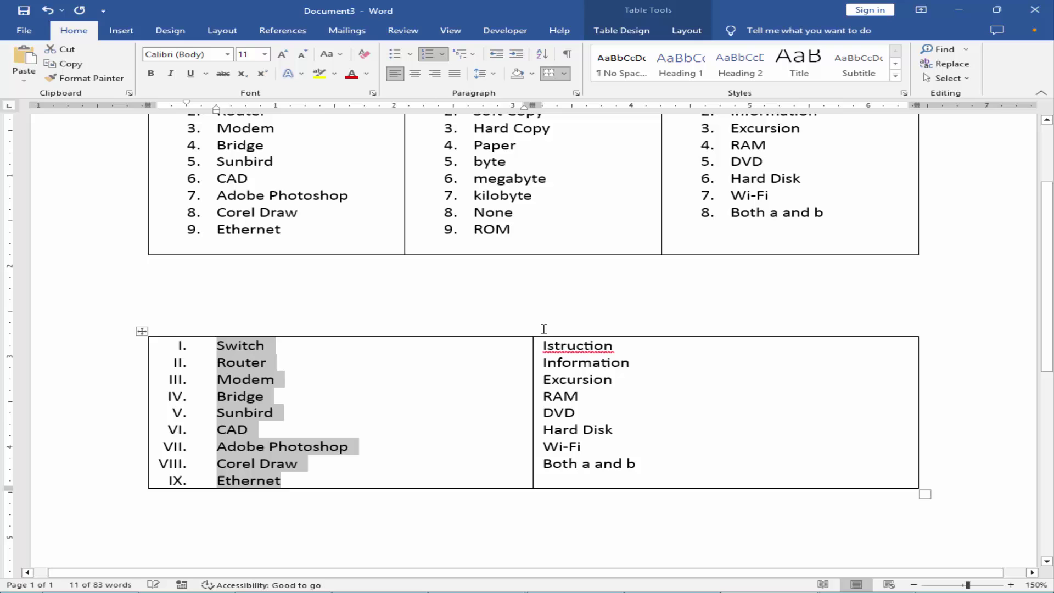
pyautogui.click(584, 419)
# Number the right column's items with the 1) 2) 3) format.
pyautogui.moveTo(667, 471); pyautogui.dragTo(543, 345)
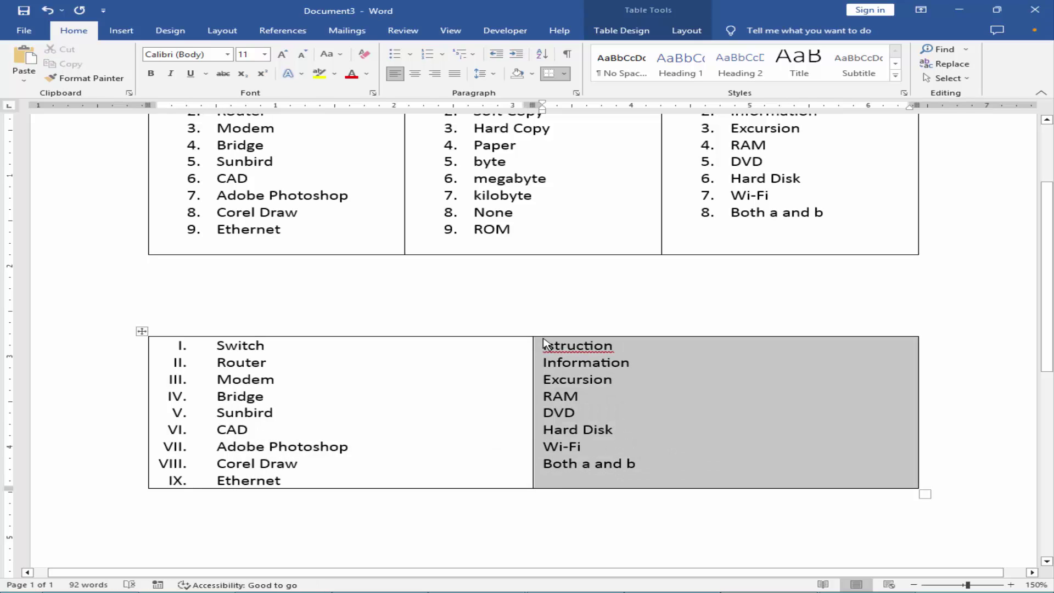
pyautogui.click(442, 54)
pyautogui.click(437, 229)
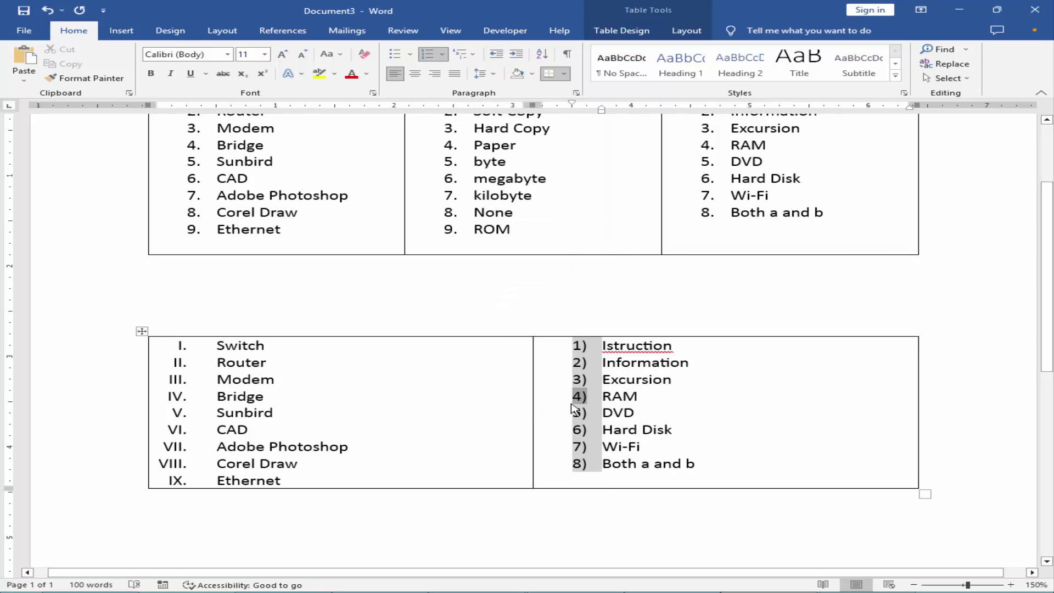
# Apply Continue Numbering to the right column so it runs X to XVII.
pyautogui.click(578, 350)
pyautogui.rightClick(580, 353)
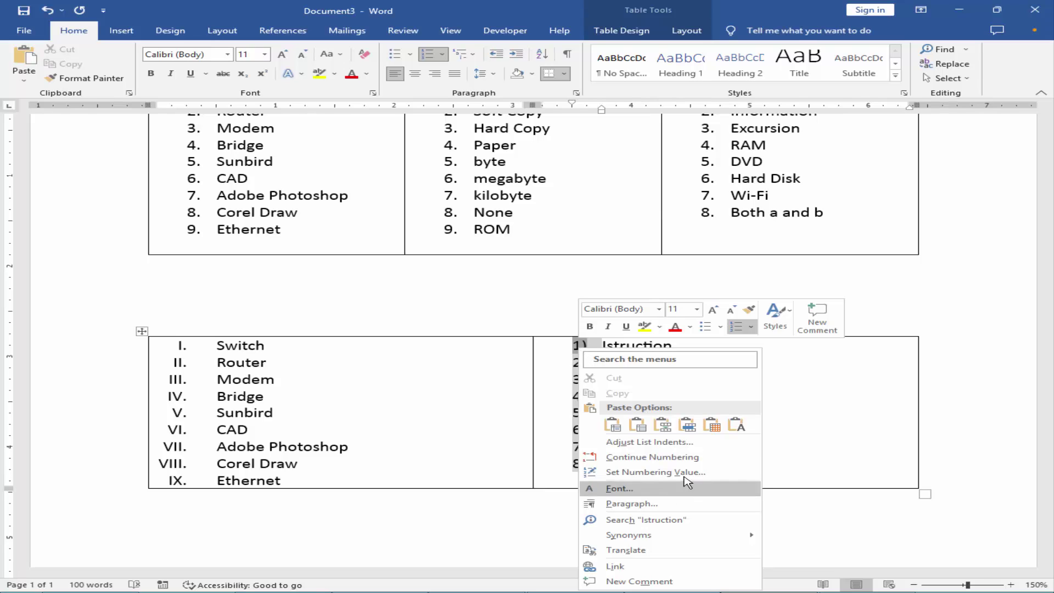
pyautogui.click(682, 458)
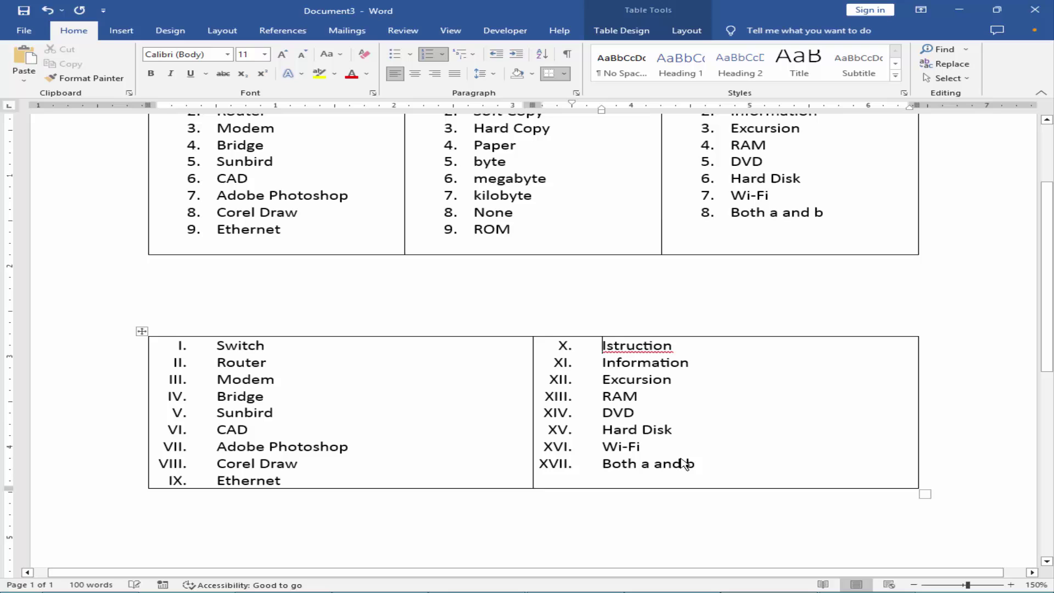
pyautogui.click(632, 415)
# Select the first table and apply No Border.
pyautogui.scroll(3, 621, 433)
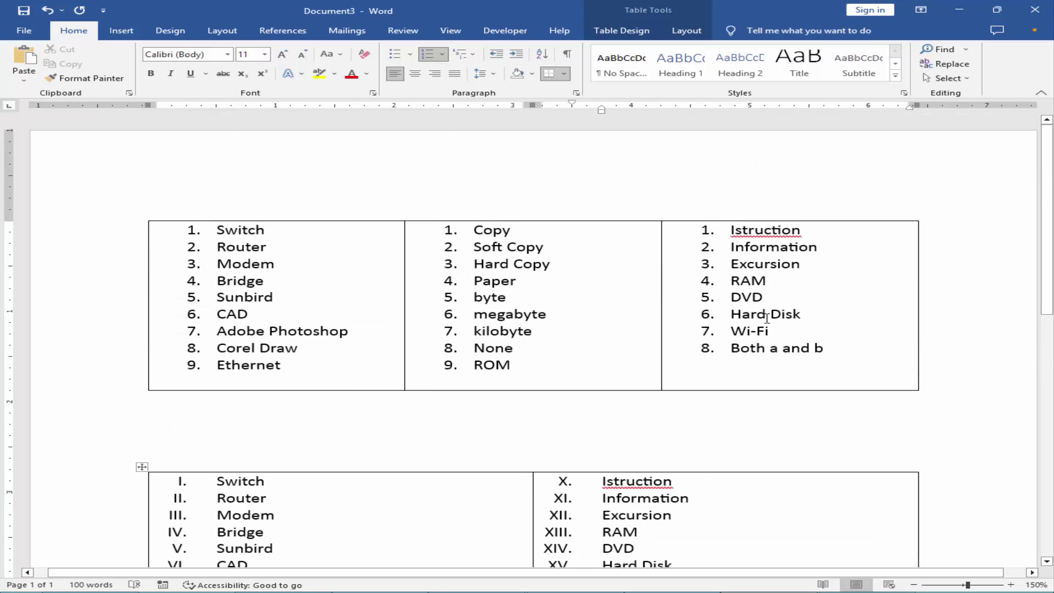
pyautogui.click(786, 313)
pyautogui.moveTo(828, 305); pyautogui.dragTo(350, 287)
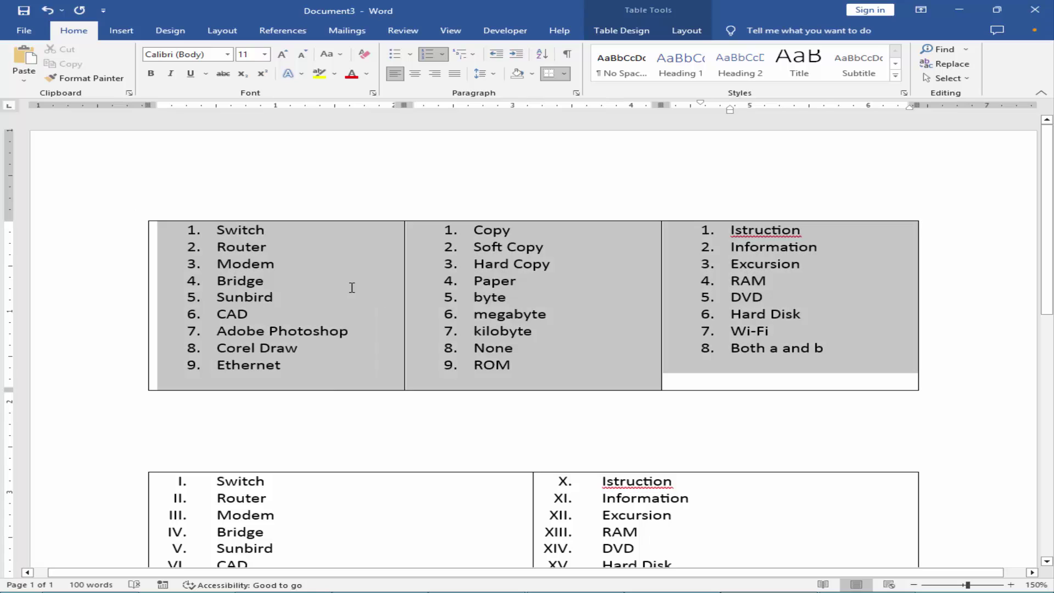
pyautogui.click(620, 32)
pyautogui.click(822, 82)
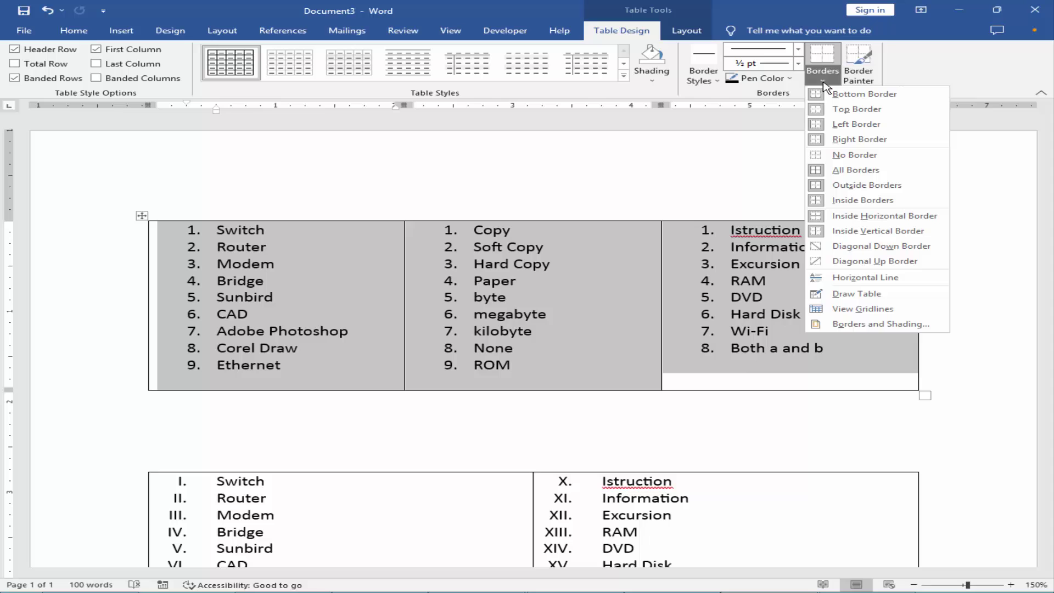
pyautogui.click(848, 155)
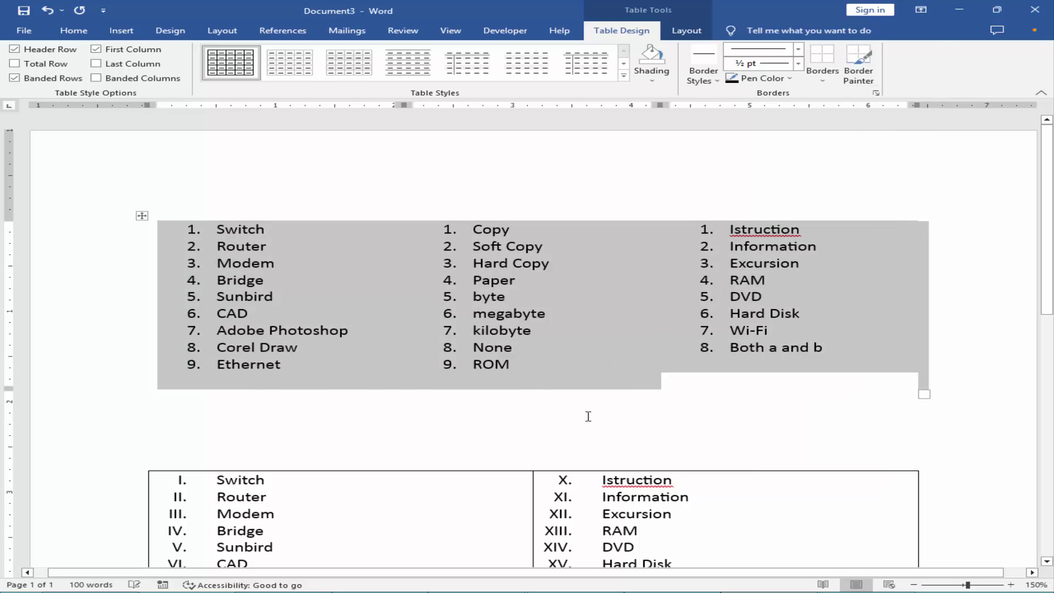
pyautogui.click(588, 416)
# Select the second table and apply No Border.
pyautogui.scroll(-3, 588, 416)
pyautogui.scroll(2, 715, 440)
pyautogui.doubleClick(715, 440)
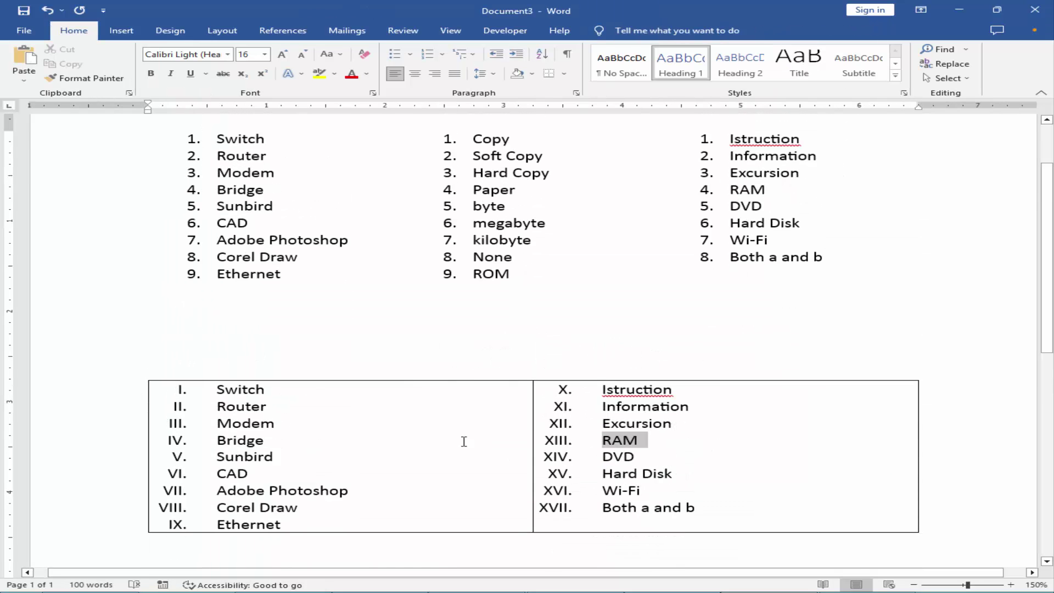
pyautogui.moveTo(464, 441); pyautogui.dragTo(554, 444)
pyautogui.scroll(1, 765, 275)
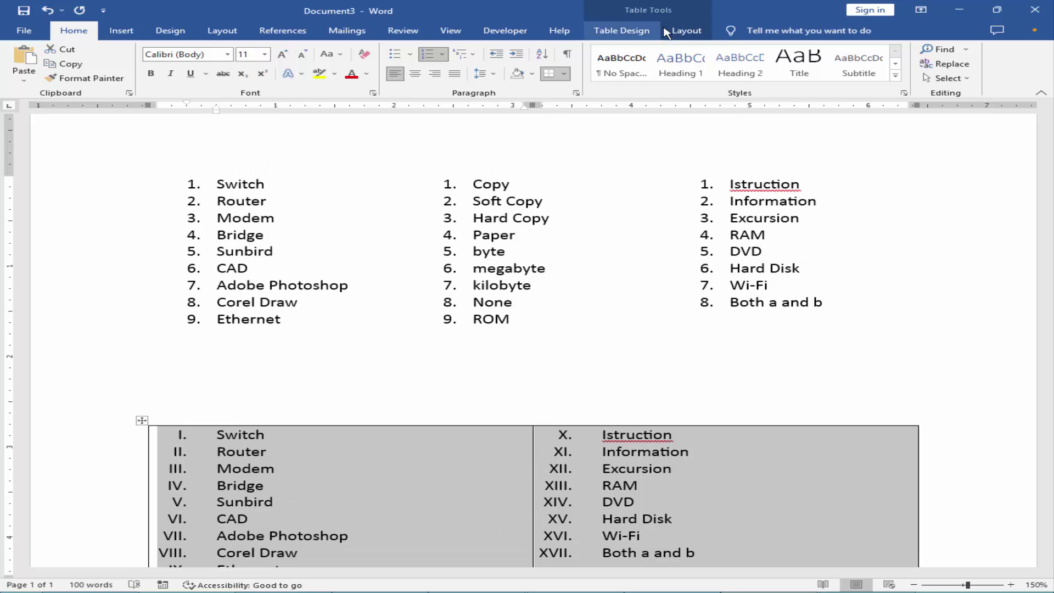
pyautogui.click(619, 31)
pyautogui.click(823, 76)
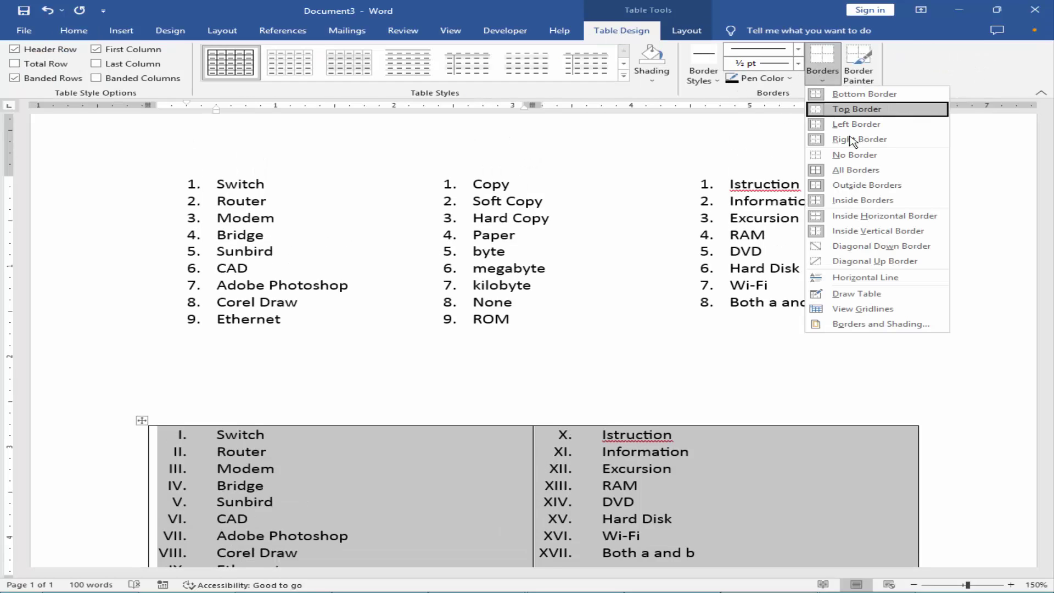
pyautogui.click(842, 163)
pyautogui.click(564, 365)
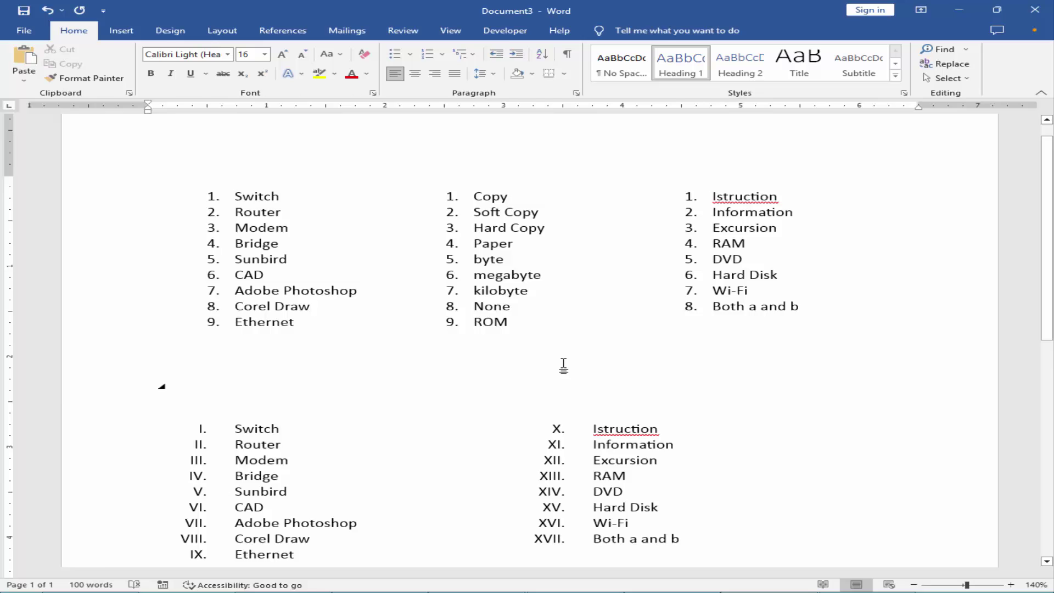
pyautogui.keyDown('ctrl'); pyautogui.scroll(-2, 563, 364); pyautogui.keyUp('ctrl')
pyautogui.keyDown('ctrl'); pyautogui.scroll(-1, 563, 363); pyautogui.keyUp('ctrl')
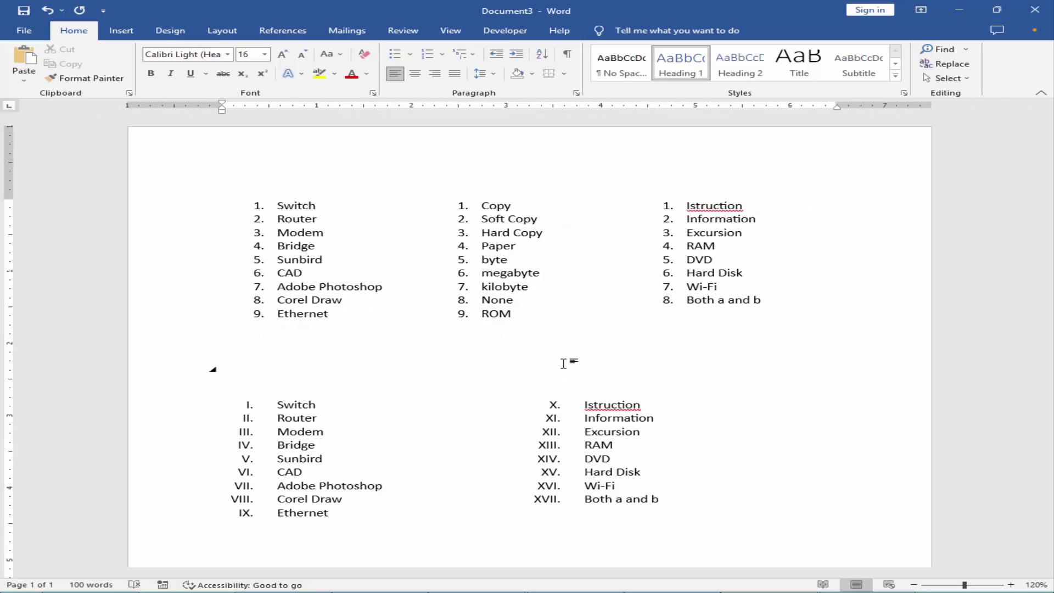
pyautogui.scroll(-3, 371, 261)
pyautogui.scroll(3, 376, 324)
pyautogui.scroll(-3, 378, 327)
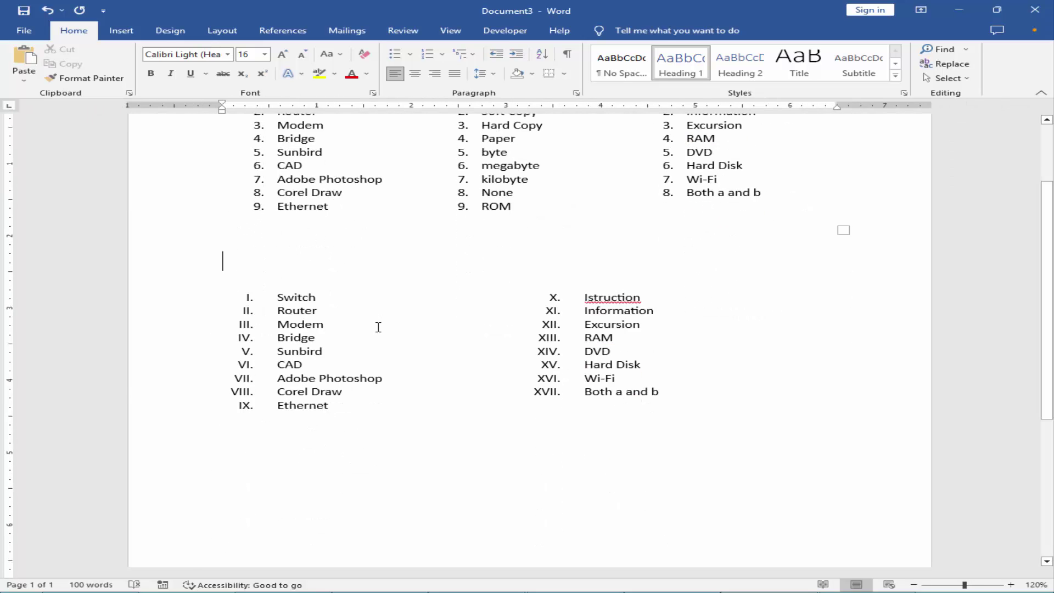
pyautogui.keyDown('ctrl'); pyautogui.scroll(-2, 376, 329); pyautogui.keyUp('ctrl')
pyautogui.keyDown('ctrl'); pyautogui.scroll(2, 381, 326); pyautogui.keyUp('ctrl')
pyautogui.scroll(3, 383, 325)
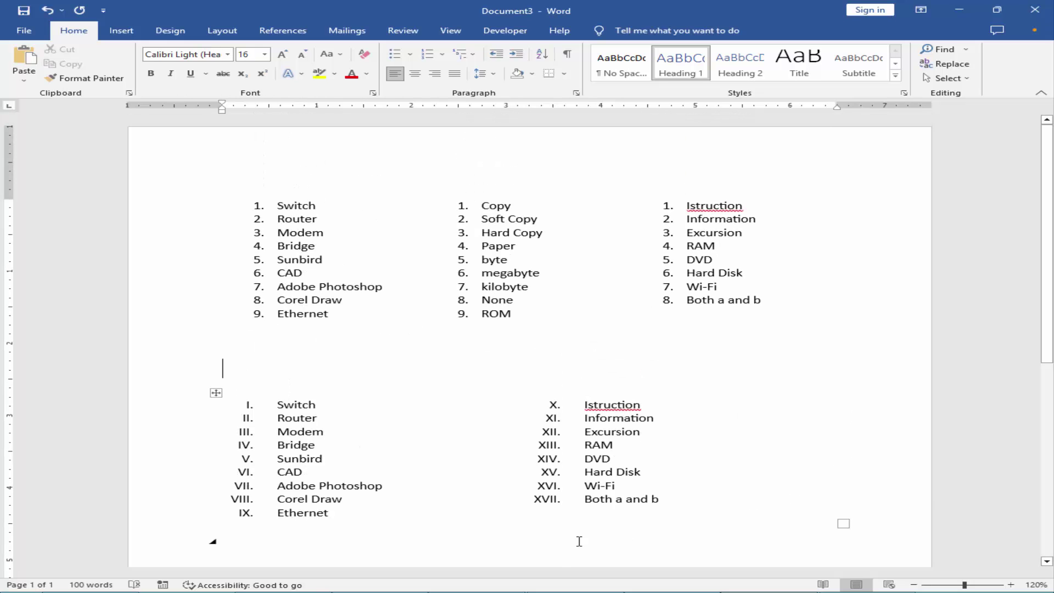
pyautogui.scroll(-1, 546, 556)
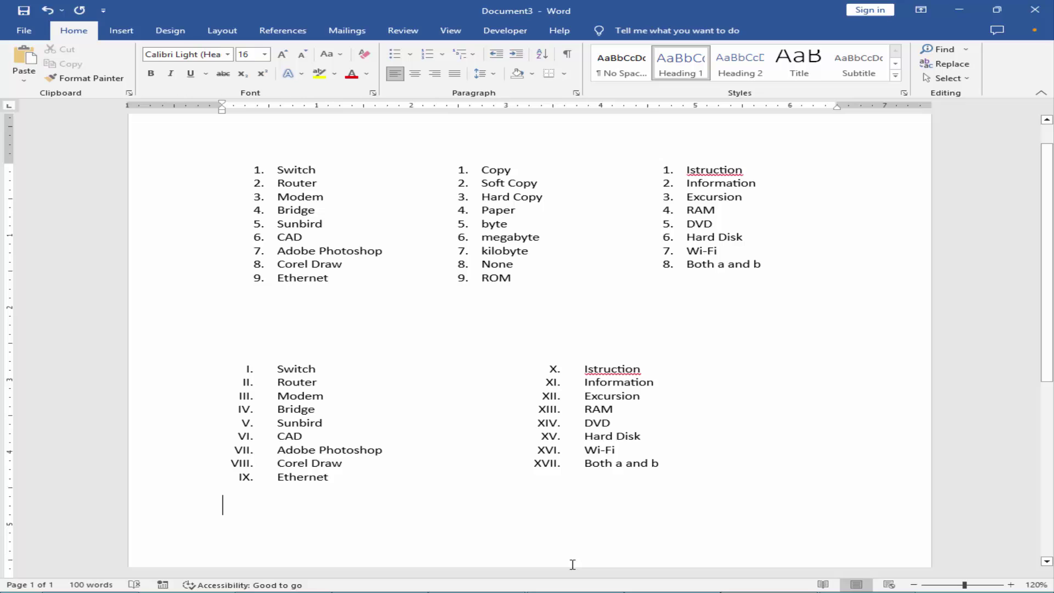
pyautogui.scroll(1, 573, 560)
pyautogui.keyDown('ctrl'); pyautogui.scroll(-3, 573, 558); pyautogui.keyUp('ctrl')
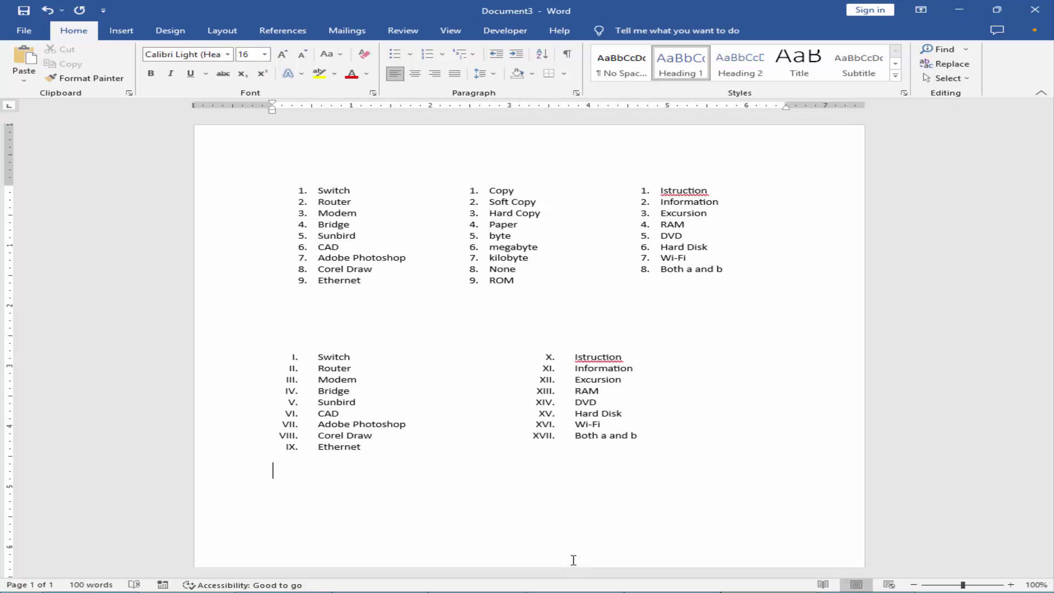
pyautogui.scroll(-1, 594, 483)
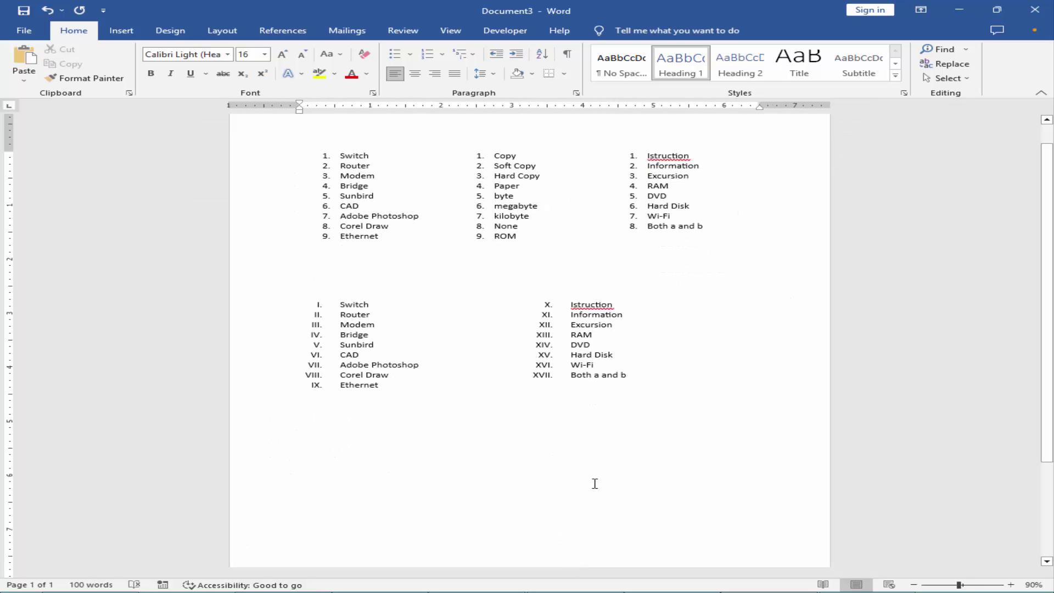